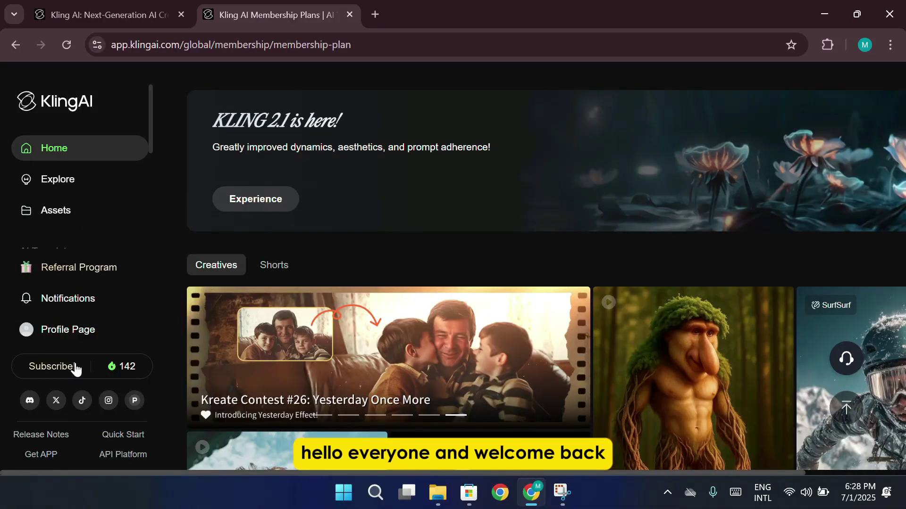
# Preview the workflow: membership plans, the Image Reference Elements mode, and the aspect ratio choices.
pyautogui.click(76, 367)
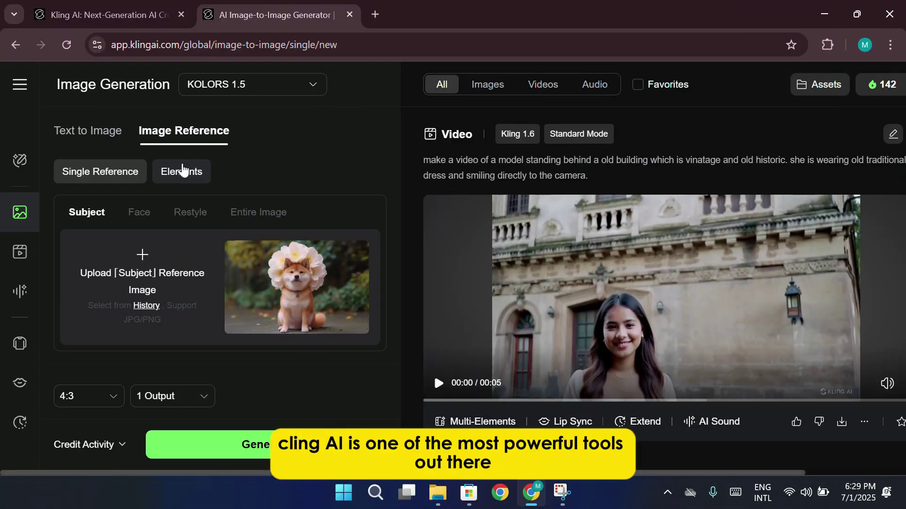
pyautogui.click(183, 170)
pyautogui.scroll(-2, 283, 227)
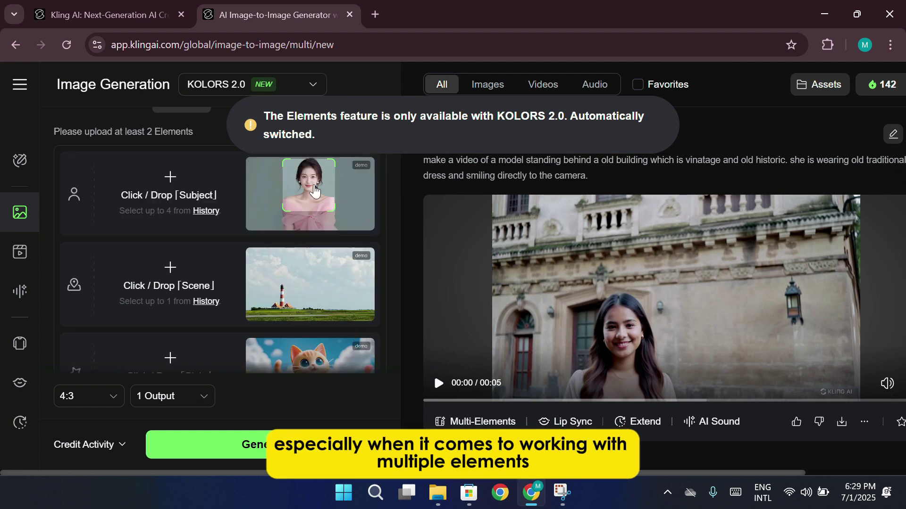
pyautogui.scroll(-4, 253, 229)
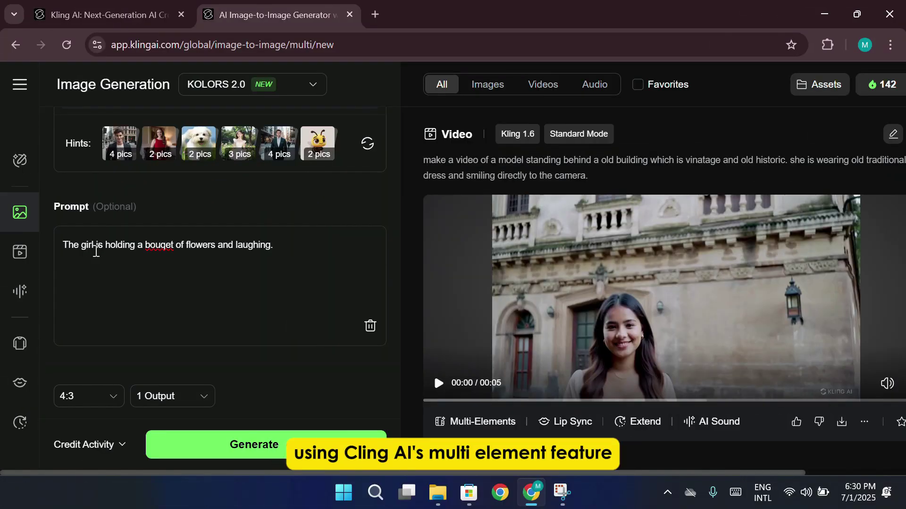
pyautogui.click(87, 396)
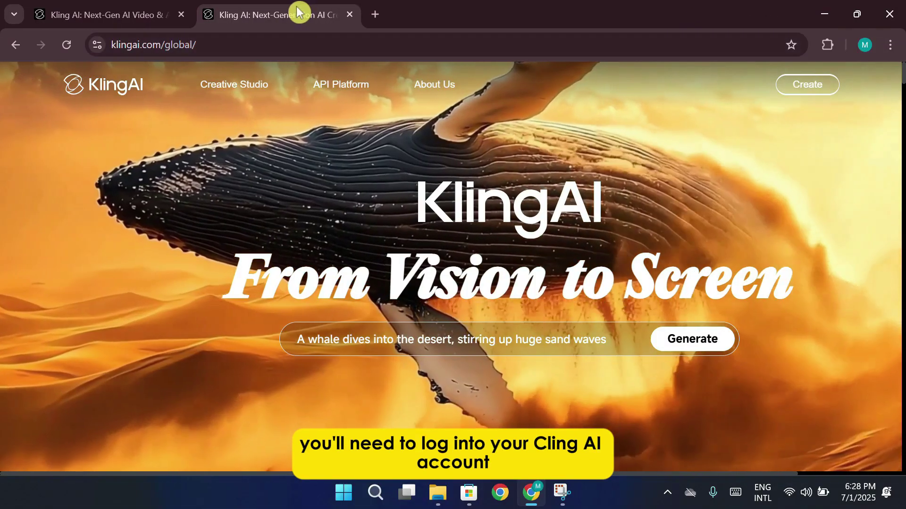
# Reorder the Kling tabs and switch to the logged-in dashboard tab.
pyautogui.moveTo(297, 13); pyautogui.dragTo(128, 15)
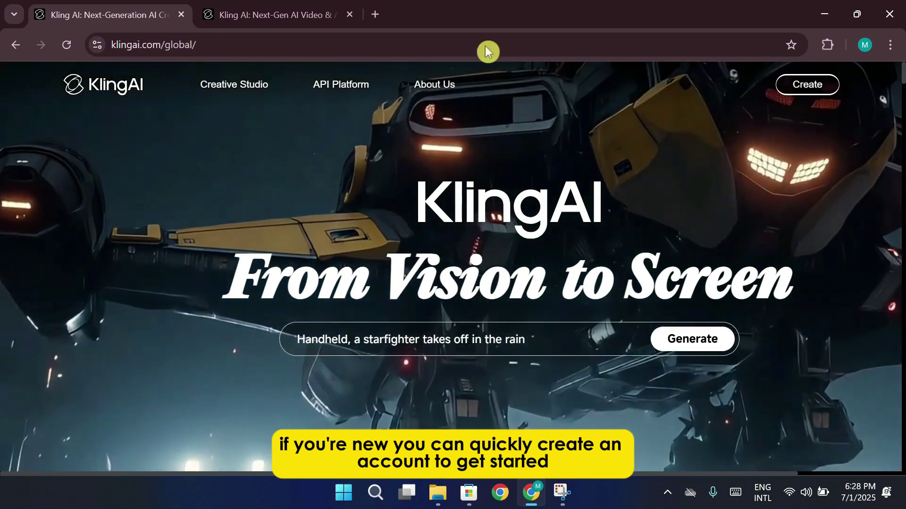
pyautogui.click(283, 15)
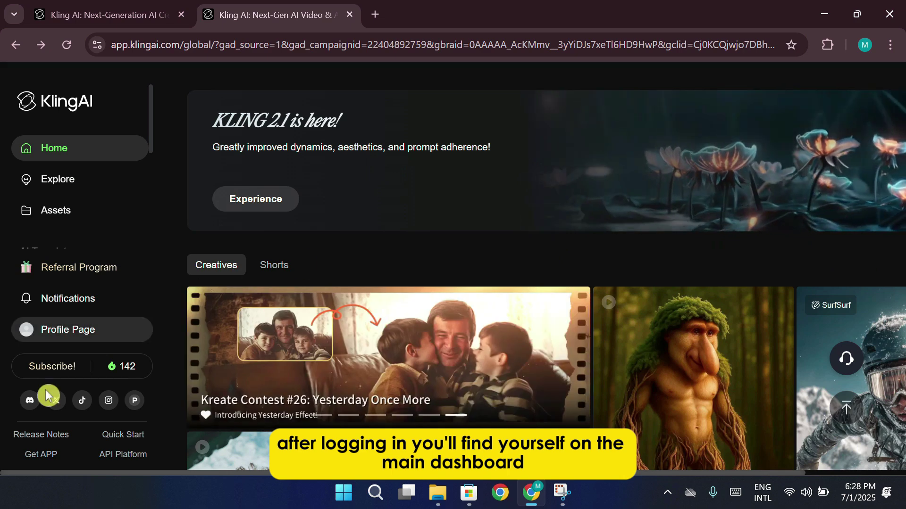
# Browse the Membership Plans page's yearly Basic, Standard, Pro and Premier tiers with 142 credits.
pyautogui.click(51, 367)
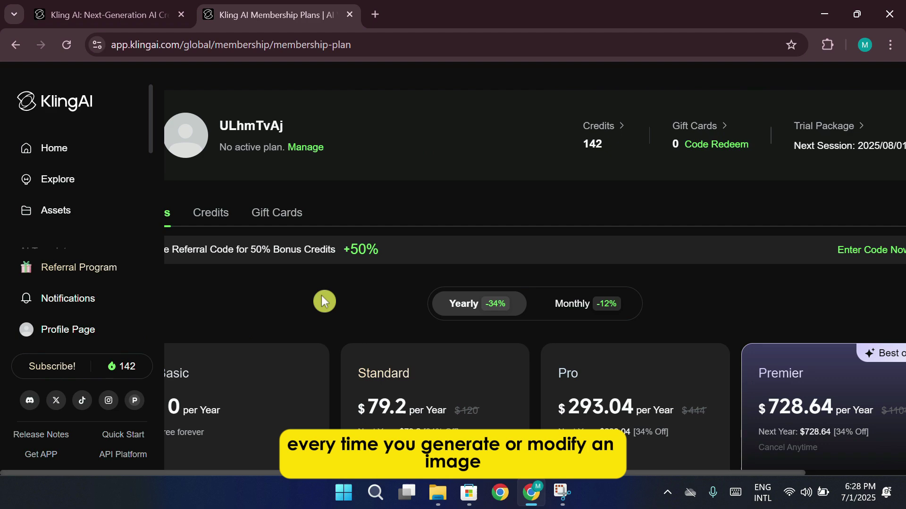
pyautogui.scroll(-5, 324, 302)
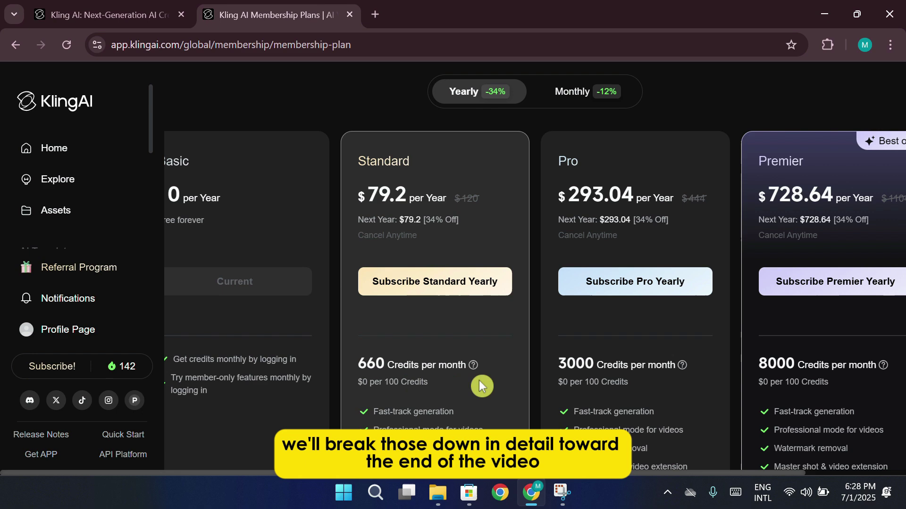
pyautogui.scroll(4, 476, 379)
pyautogui.scroll(-2, 76, 208)
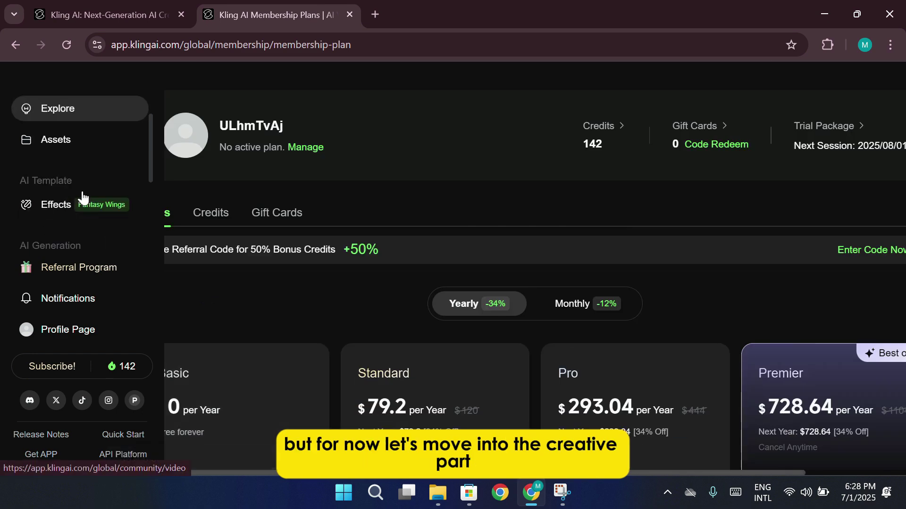
pyautogui.scroll(-2, 82, 197)
# Open the Image generator on Text to Image with KOLORS 1.5 at 4:3.
pyautogui.click(334, 170)
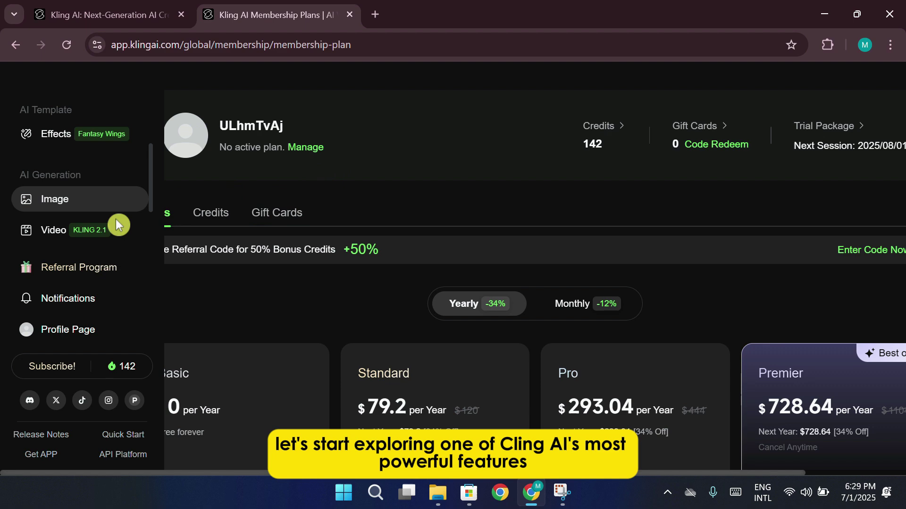
pyautogui.click(60, 200)
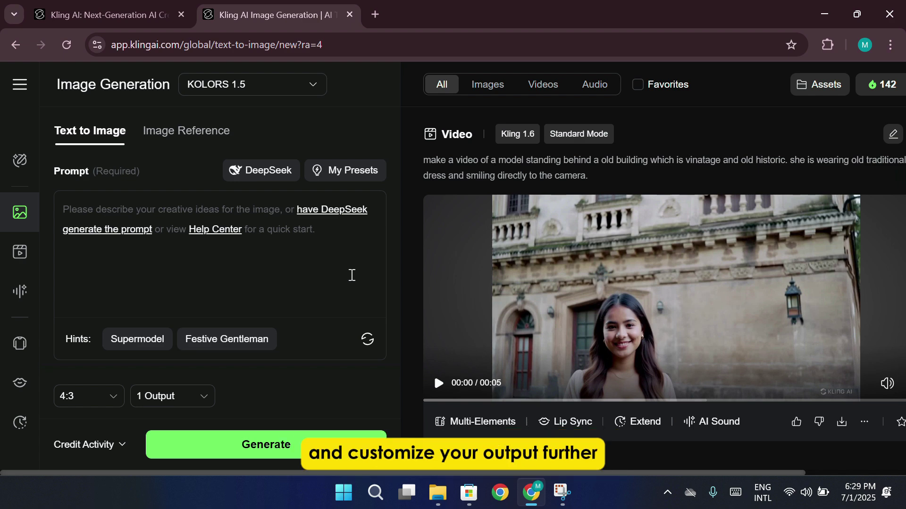
# Switch to Image Reference > Elements on KOLORS 2.0 and scroll down to the Hints row.
pyautogui.click(198, 132)
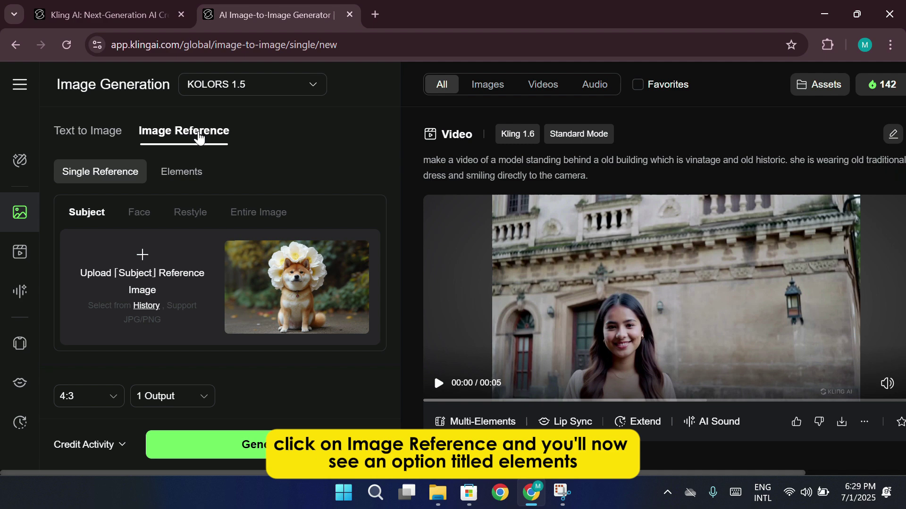
pyautogui.click(182, 171)
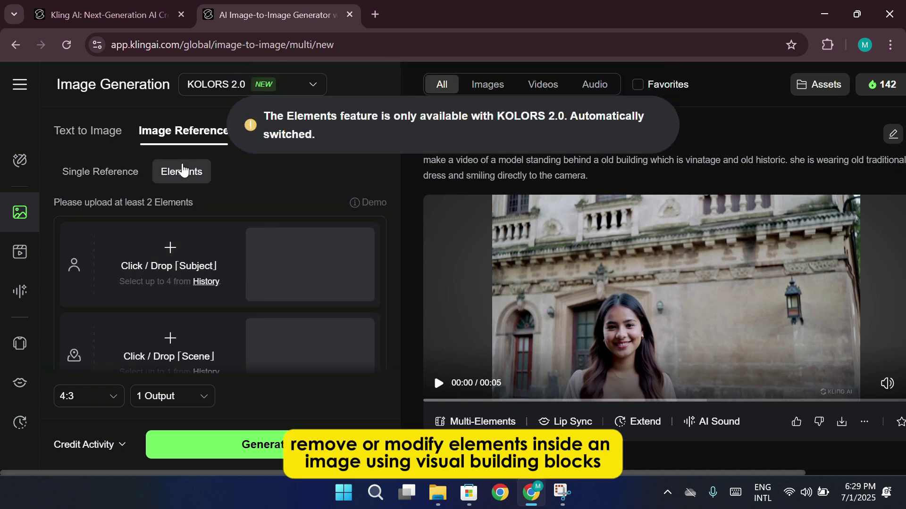
pyautogui.scroll(-2, 301, 241)
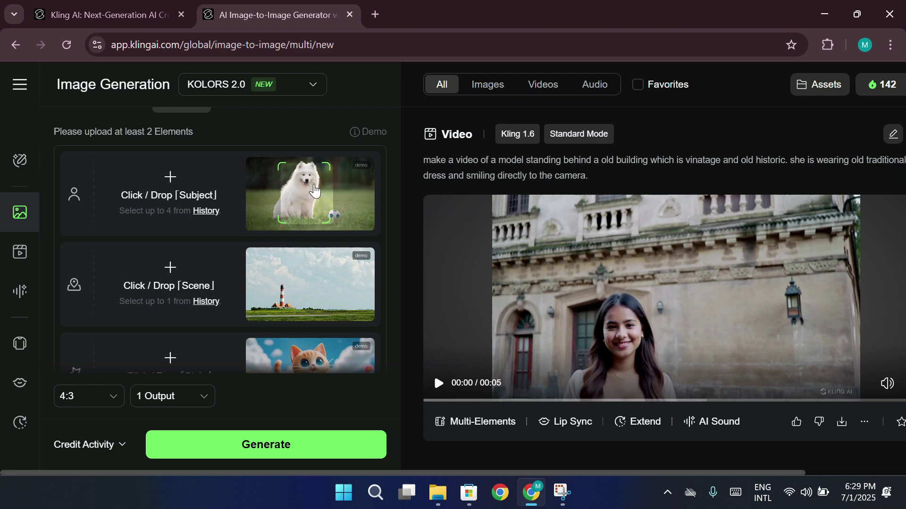
pyautogui.scroll(-2, 333, 224)
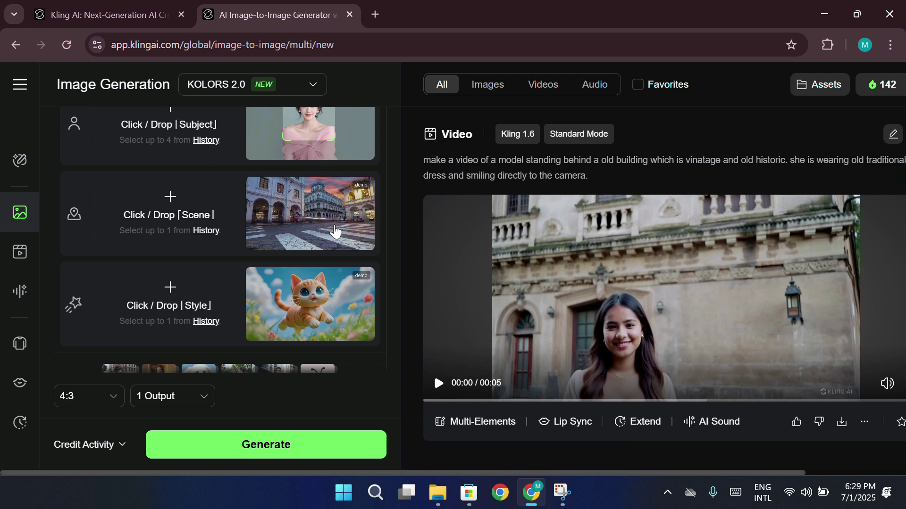
pyautogui.scroll(-3, 241, 221)
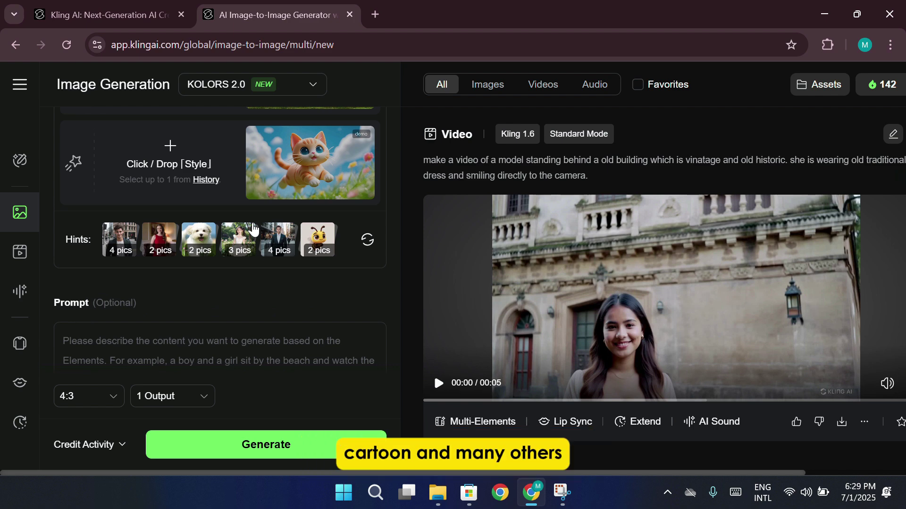
# Load the '2 pics' hint sample, woman in red dress and beach, into the element slots.
pyautogui.moveTo(118, 248)
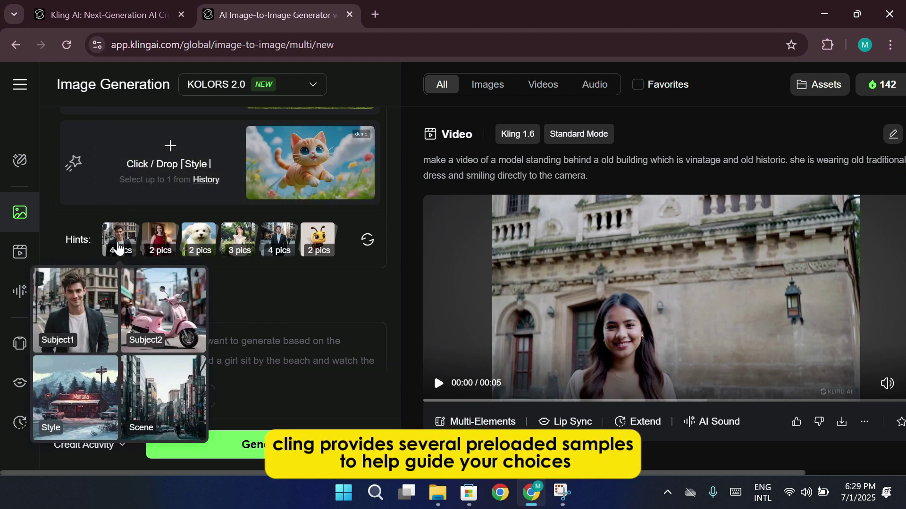
pyautogui.moveTo(152, 244)
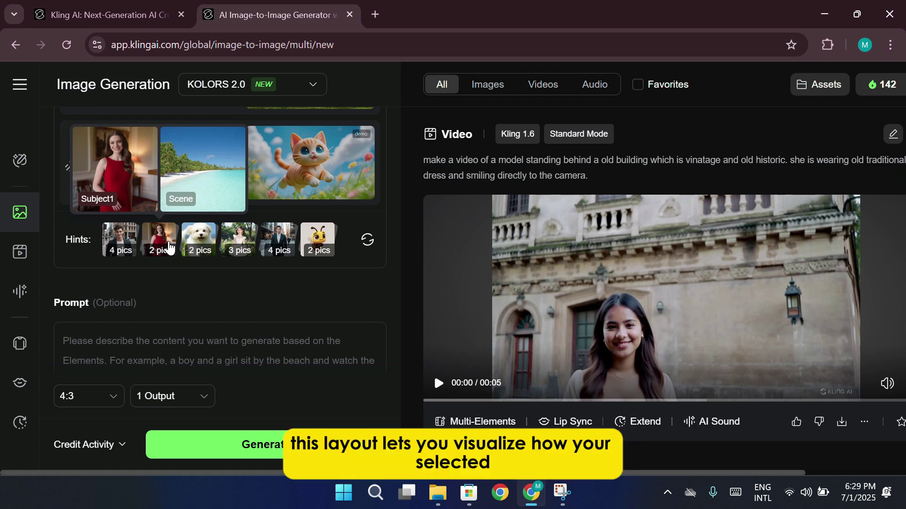
pyautogui.click(193, 243)
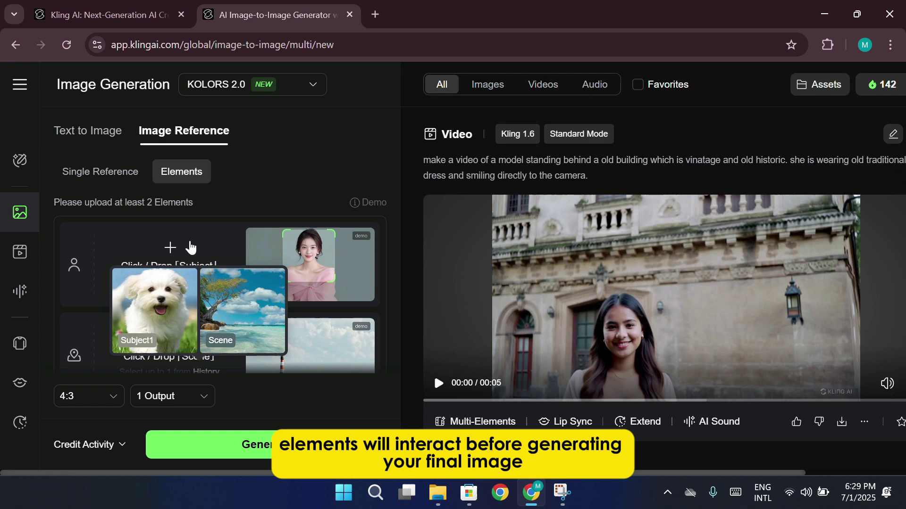
pyautogui.scroll(-2, 315, 263)
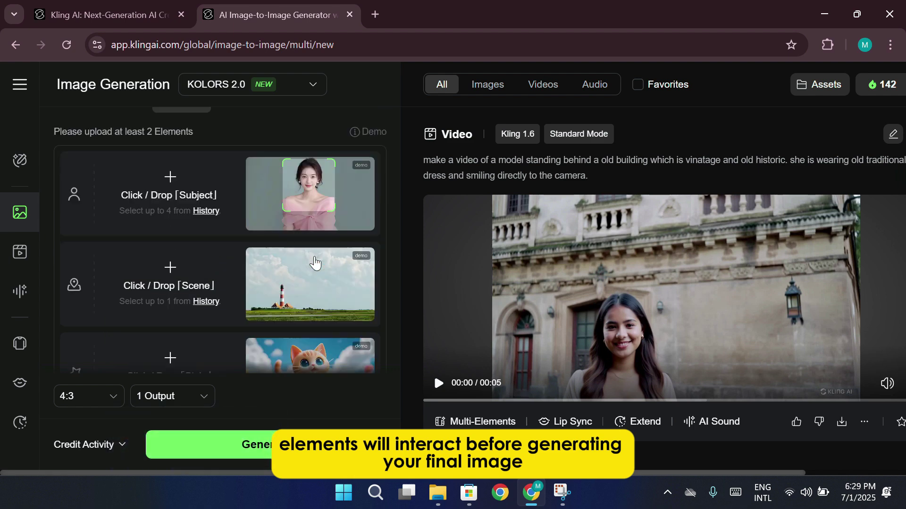
pyautogui.scroll(-5, 315, 263)
pyautogui.click(158, 252)
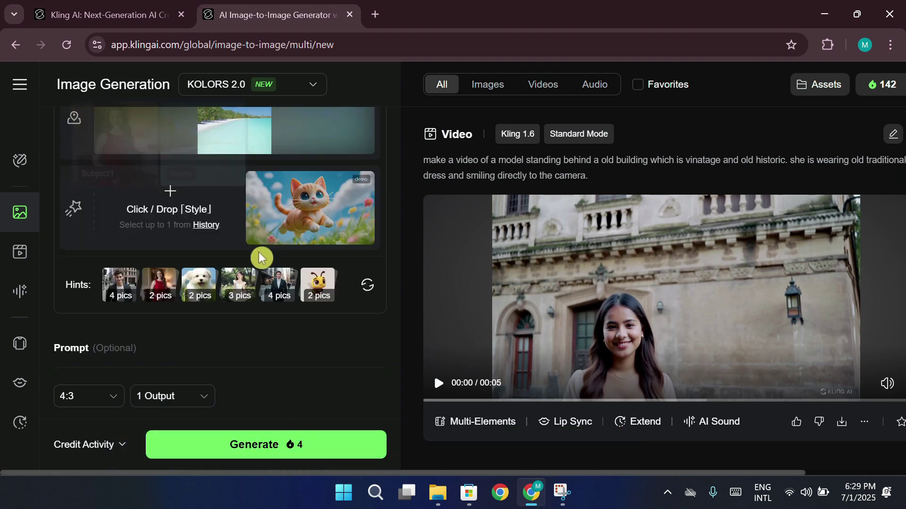
# Replace the prompt text after 'The girl' with 'is holding a bouqet of flowers and laughing.'.
pyautogui.scroll(-5, 295, 250)
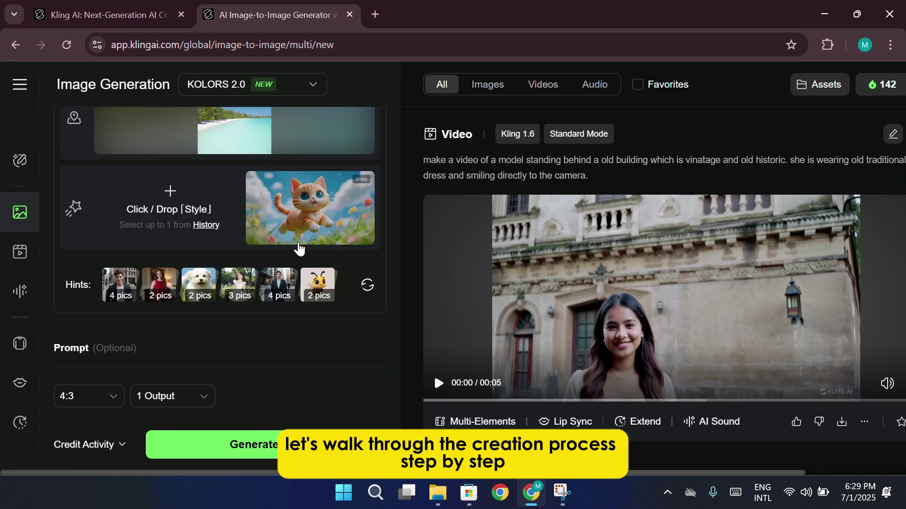
pyautogui.scroll(-1, 298, 247)
pyautogui.scroll(-1, 245, 272)
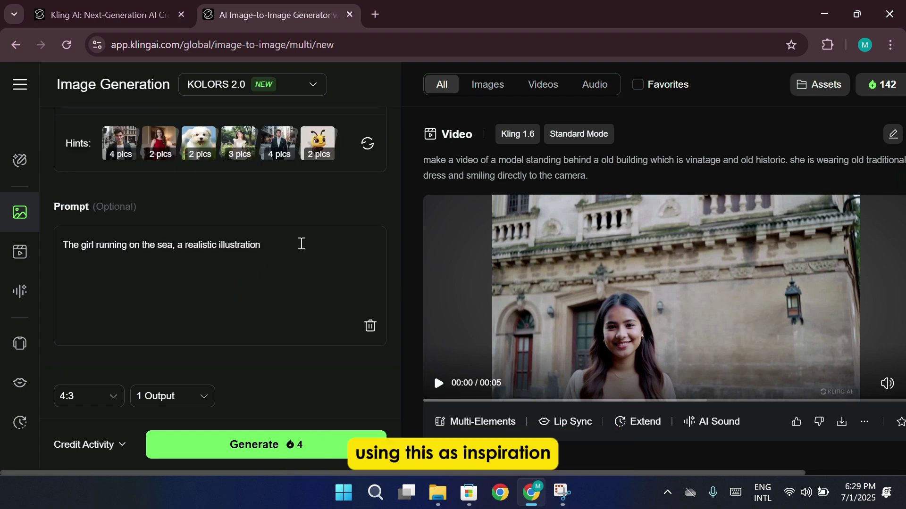
pyautogui.scroll(5, 301, 244)
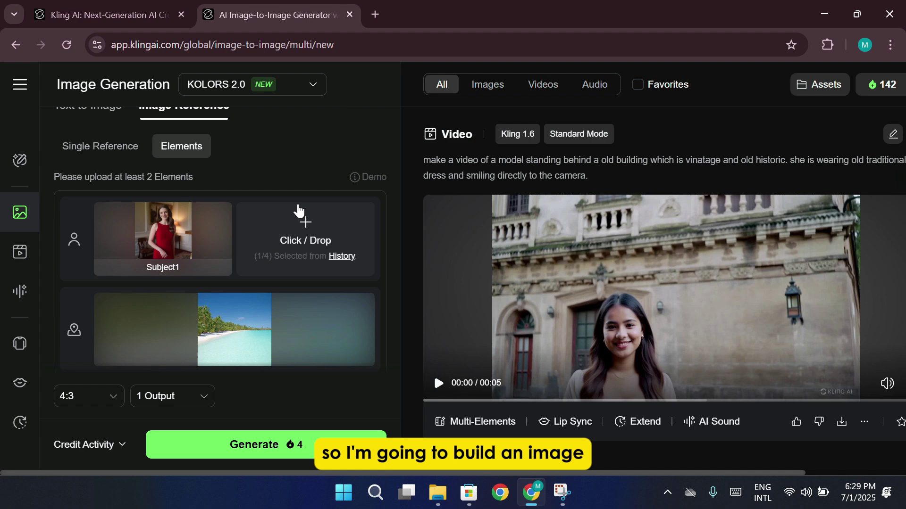
pyautogui.scroll(-4, 299, 209)
pyautogui.scroll(-1, 234, 228)
pyautogui.moveTo(315, 222)
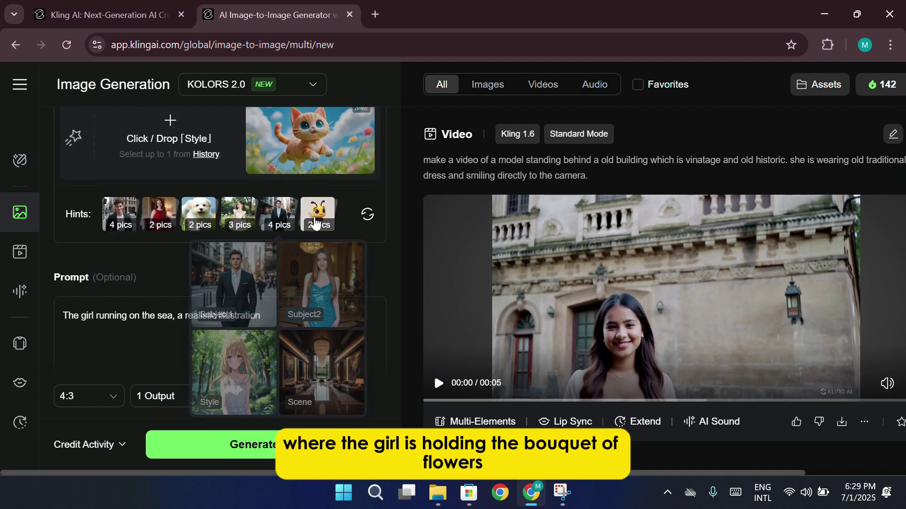
pyautogui.moveTo(170, 220)
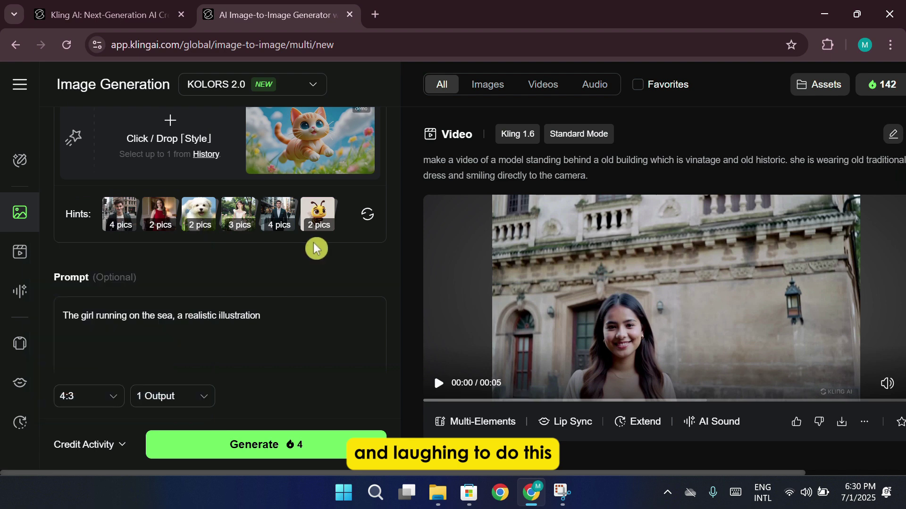
pyautogui.scroll(-1, 311, 248)
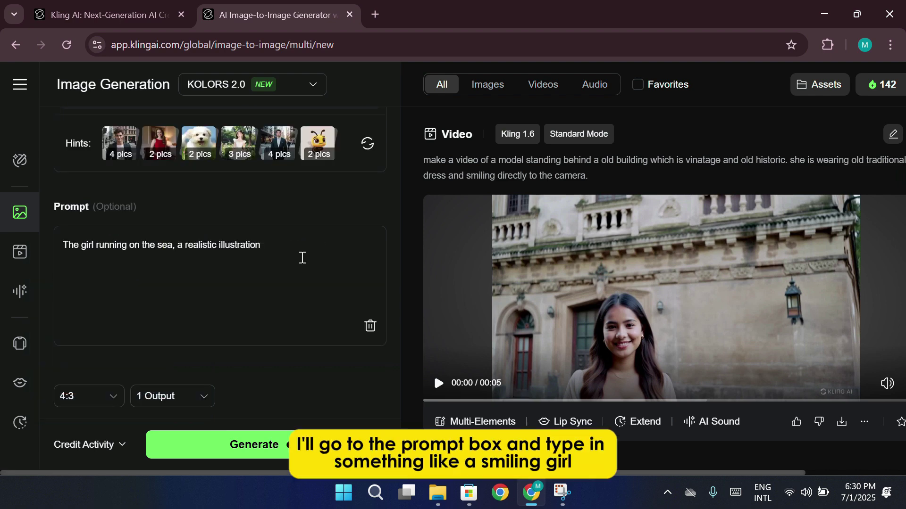
pyautogui.click(303, 257)
pyautogui.moveTo(296, 255); pyautogui.dragTo(97, 251)
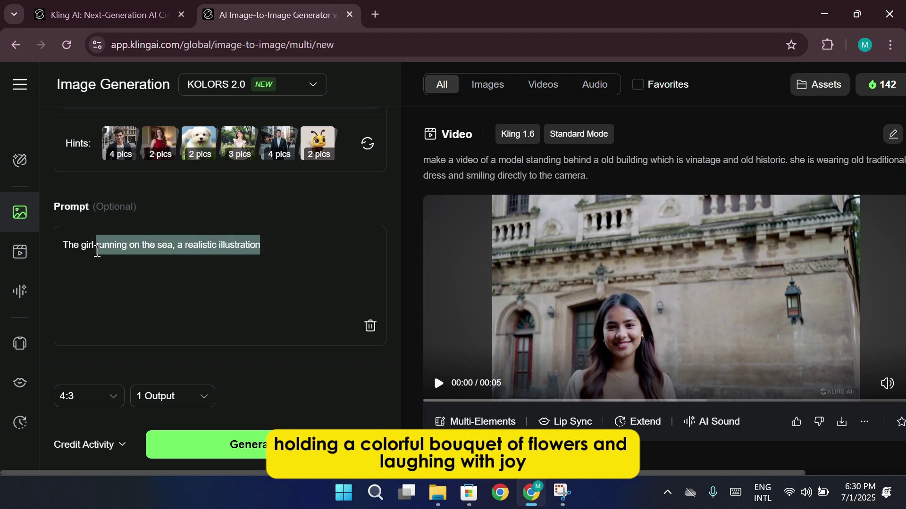
pyautogui.write('is holding a bouq')
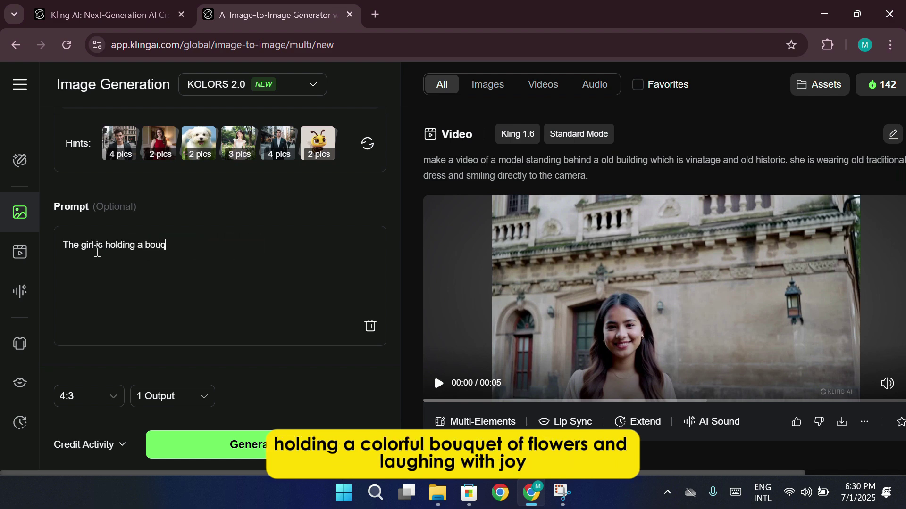
pyautogui.write('et of flowers and laugho')
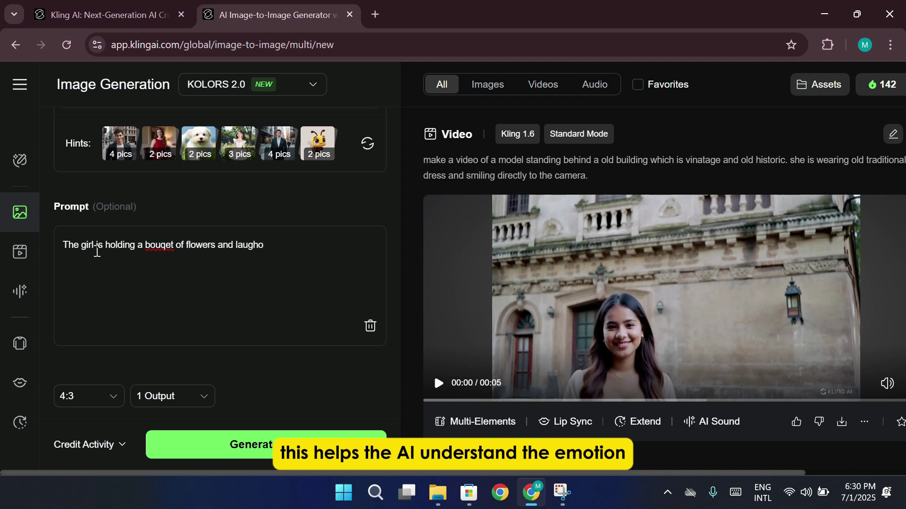
pyautogui.press('BackSpace')
pyautogui.write('ing.')
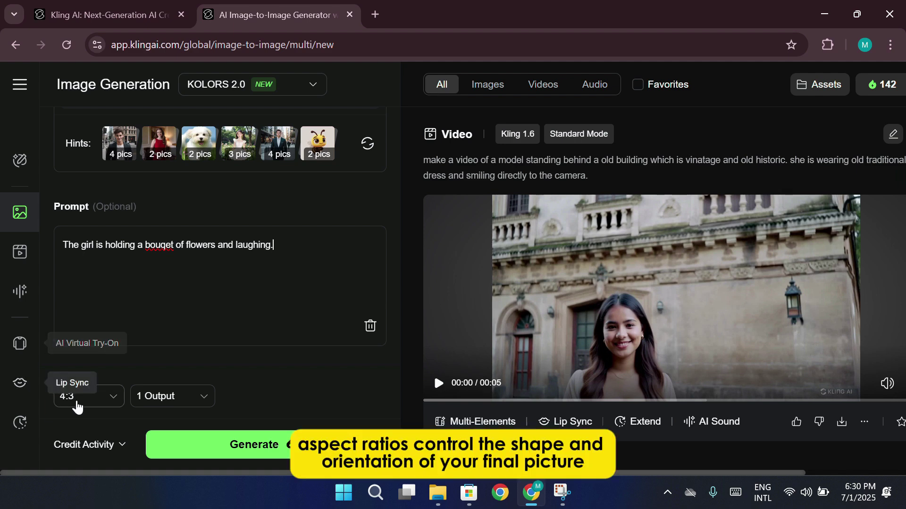
pyautogui.click(113, 397)
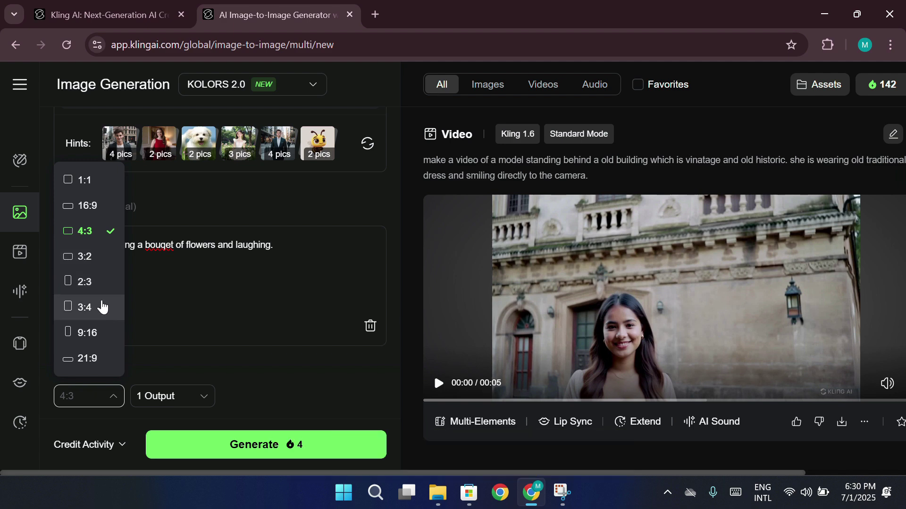
pyautogui.click(91, 235)
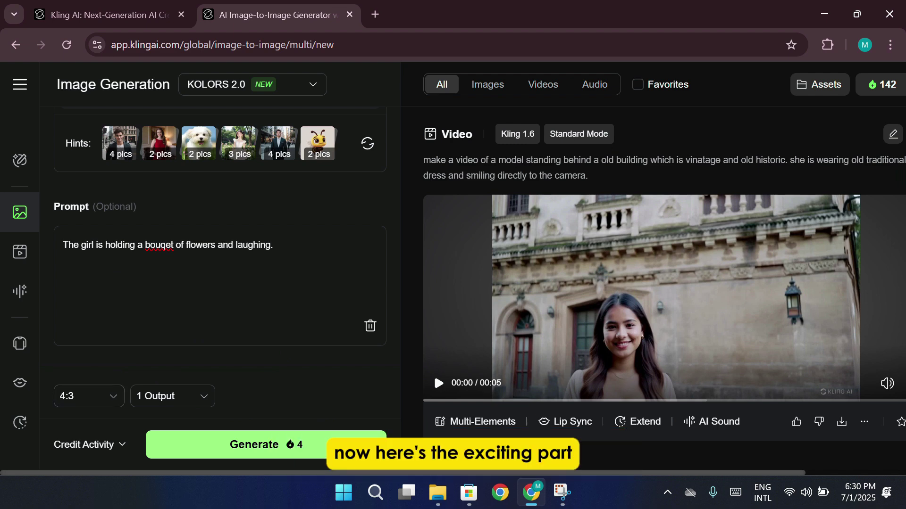
# Generate the 4-credit bouquet-girl image, pause the preview video, and scroll to the results.
pyautogui.click(359, 445)
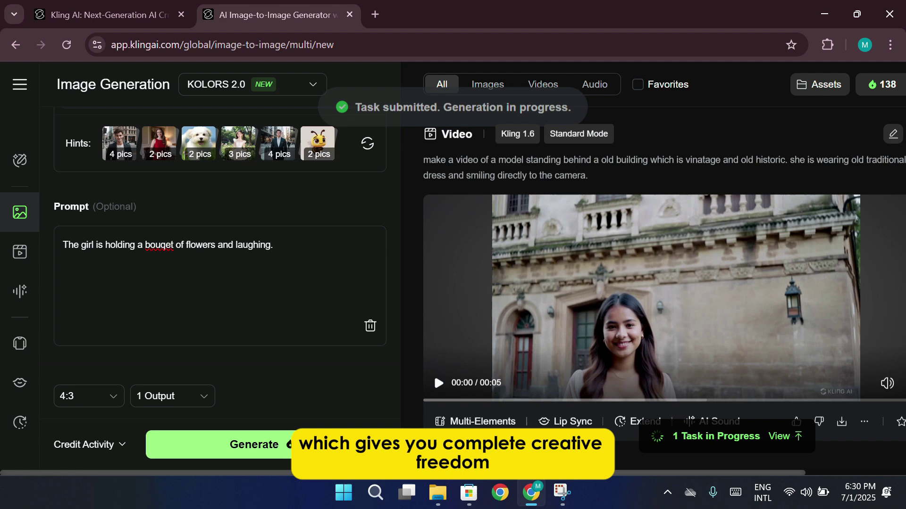
pyautogui.scroll(-2, 802, 278)
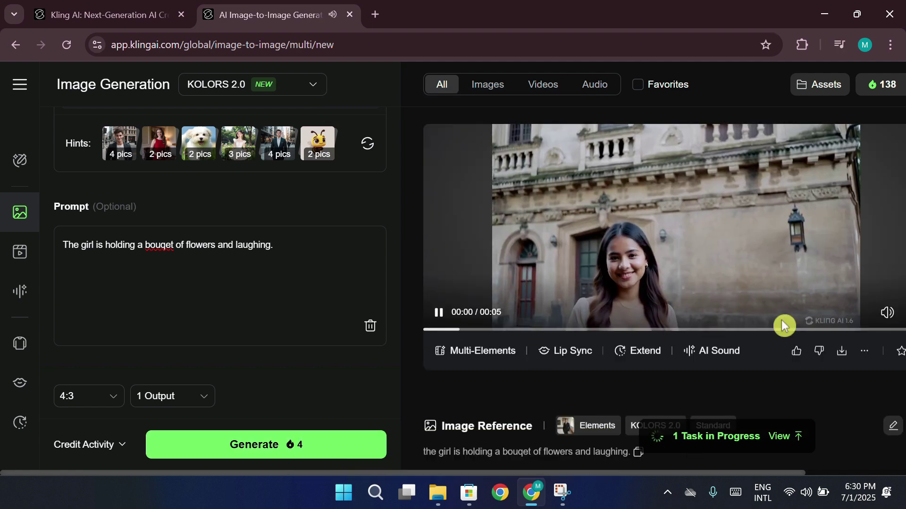
pyautogui.click(485, 313)
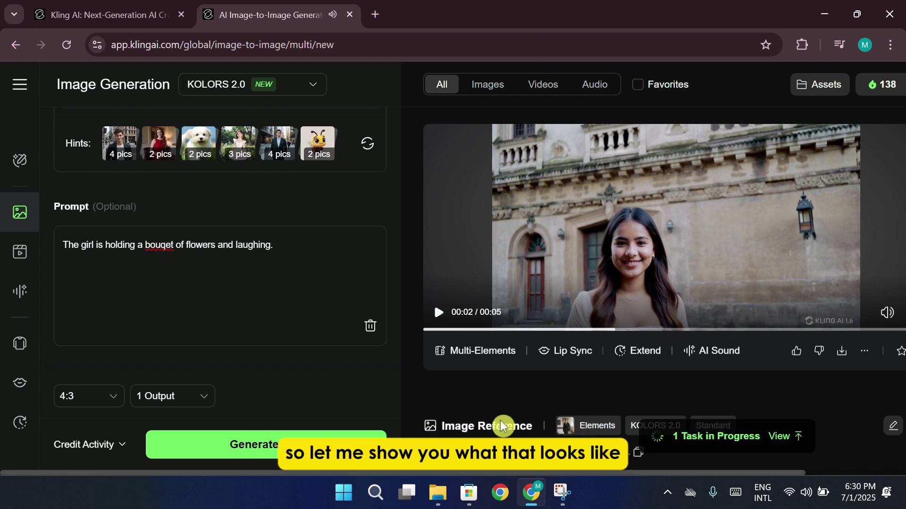
pyautogui.scroll(-6, 823, 370)
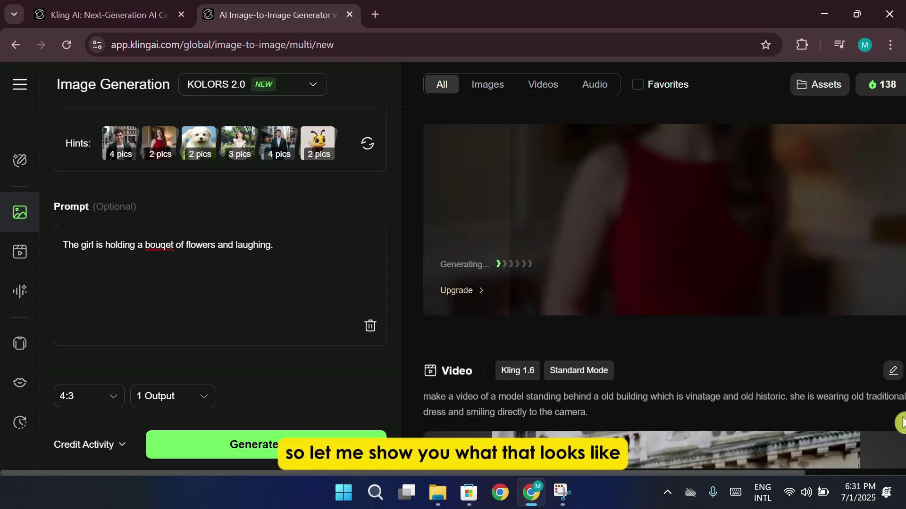
pyautogui.scroll(1, 823, 370)
pyautogui.scroll(-10, 823, 371)
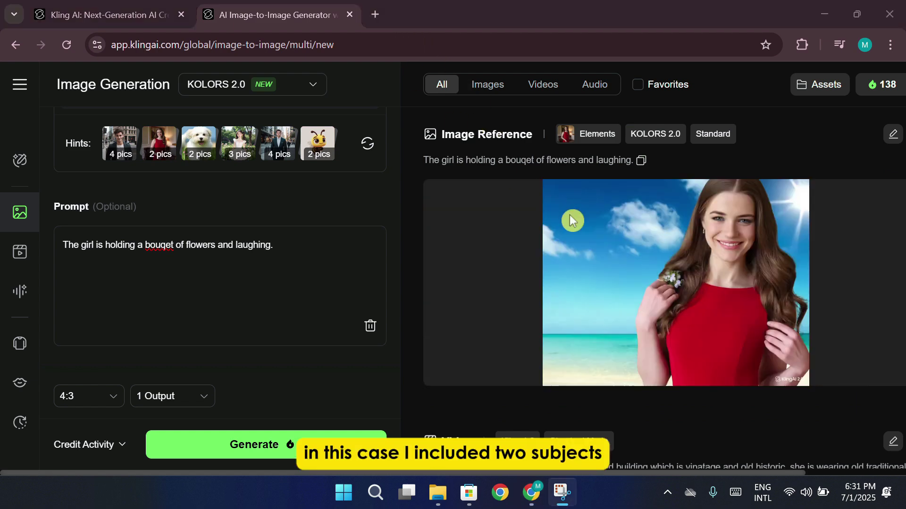
pyautogui.moveTo(616, 226)
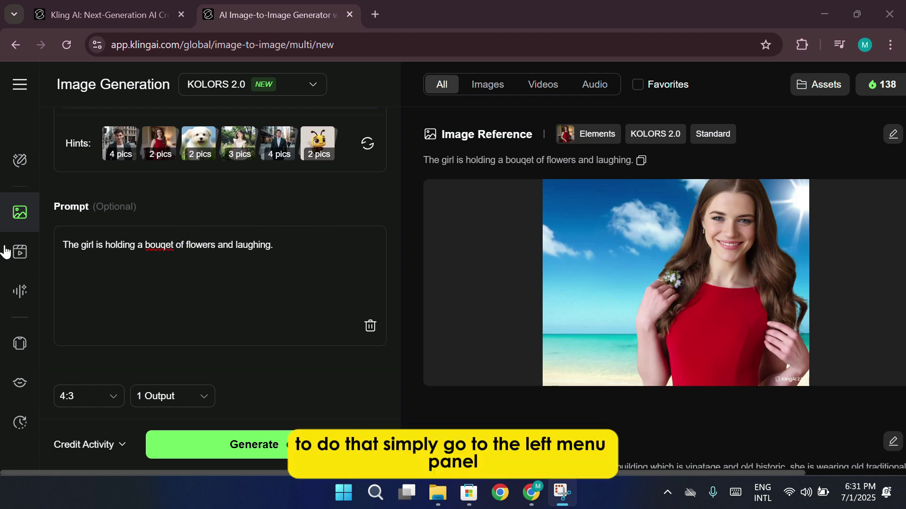
# Open Video Generation's Multi-Elements Swap mode on KLING 1.6 and look over the upload cards.
pyautogui.click(18, 251)
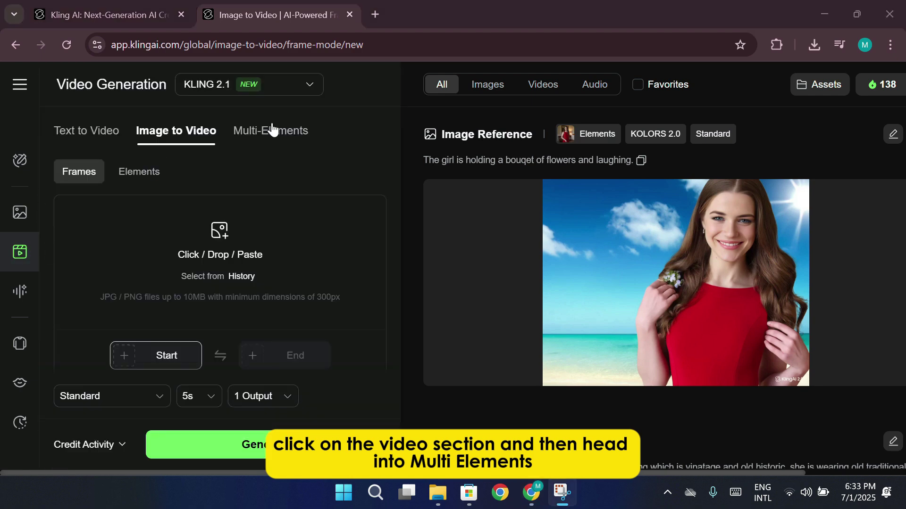
pyautogui.click(270, 131)
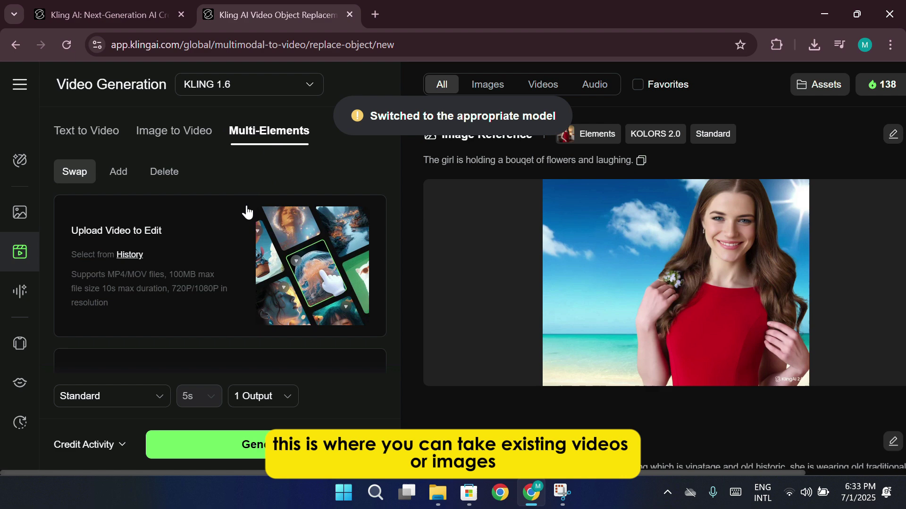
pyautogui.scroll(-3, 243, 235)
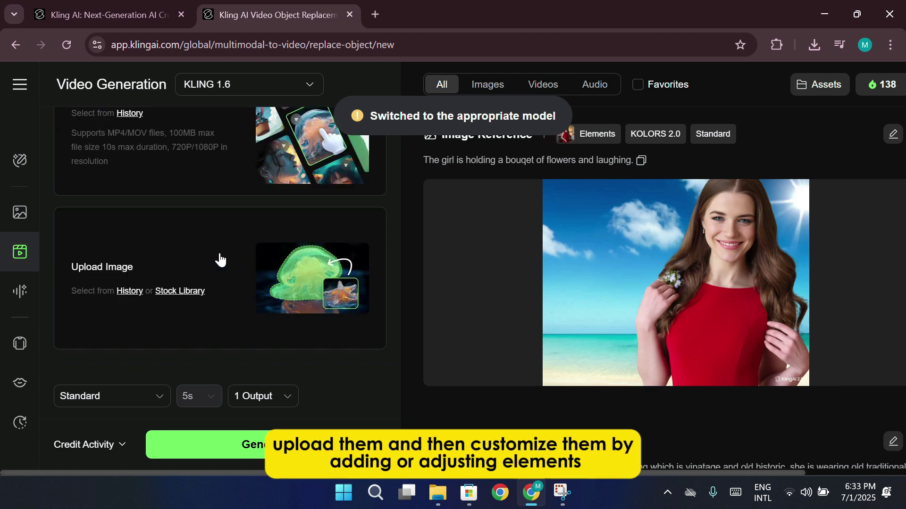
pyautogui.scroll(1, 226, 224)
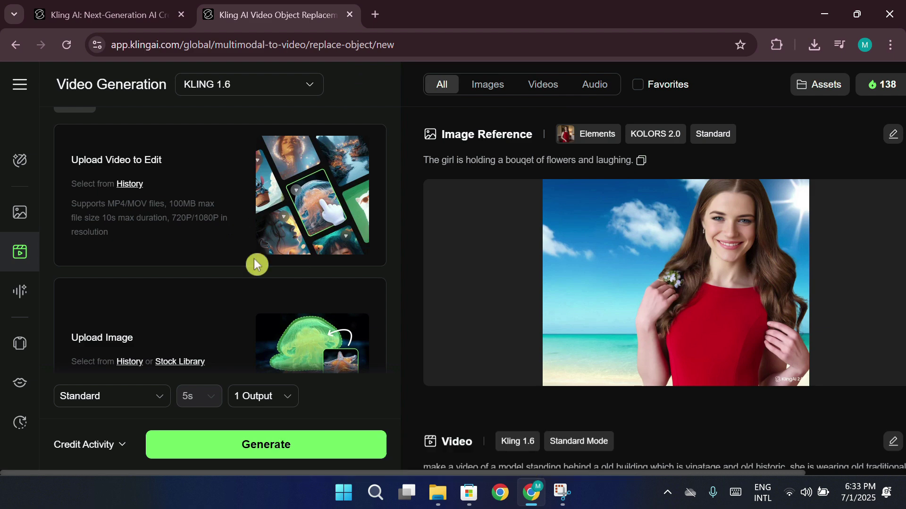
pyautogui.scroll(1, 208, 204)
pyautogui.scroll(-1, 238, 258)
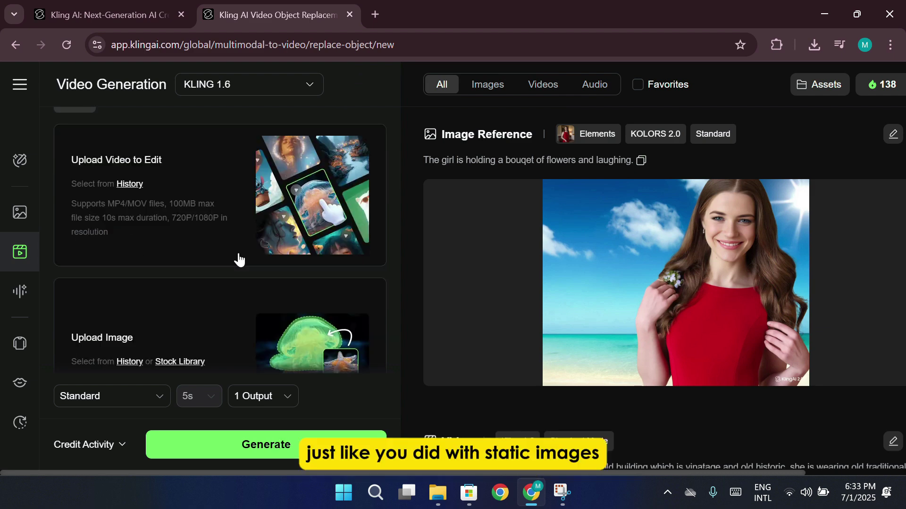
# Upload Standard_Mode_16x9_make_a_video_of_a_model_standing.mp4 from Downloads and confirm it as the 5-second clip.
pyautogui.click(228, 212)
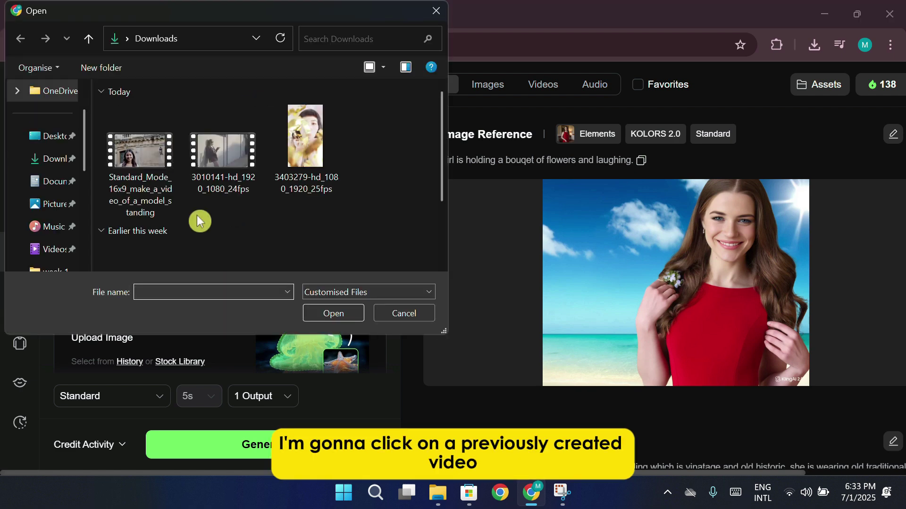
pyautogui.click(168, 198)
pyautogui.click(333, 315)
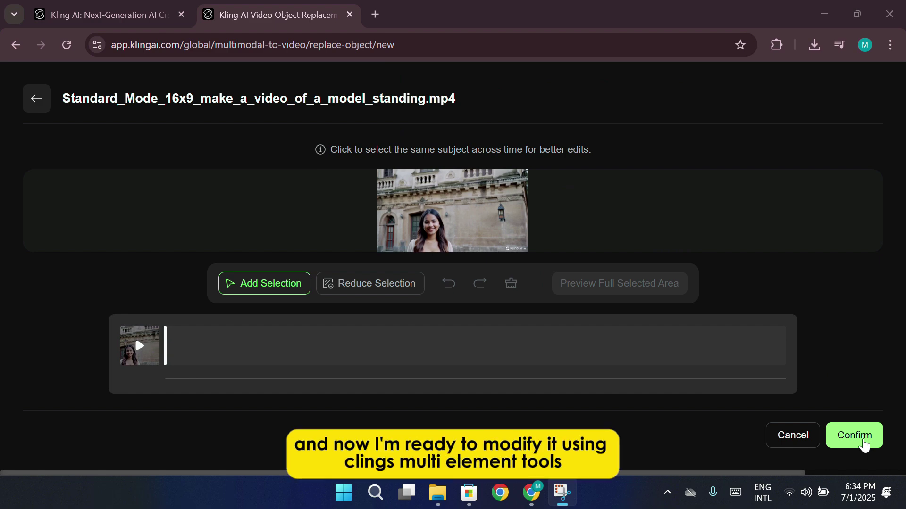
pyautogui.click(864, 445)
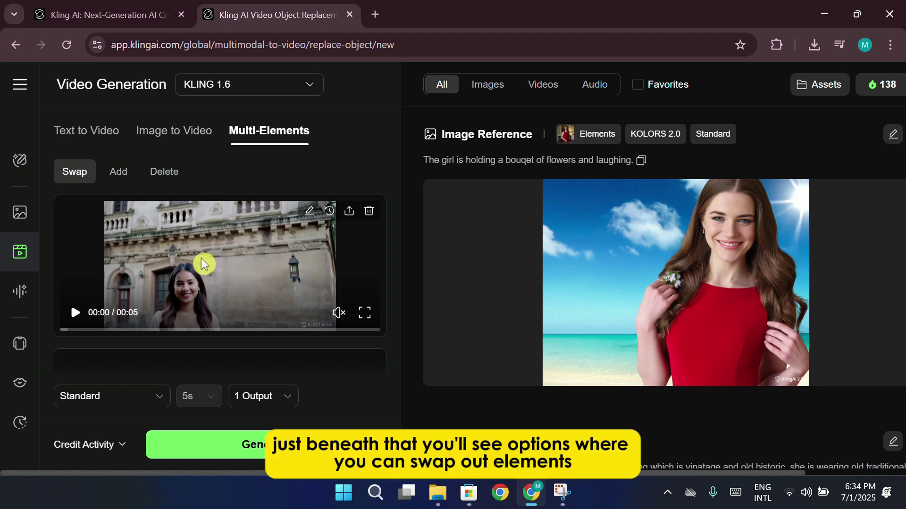
pyautogui.scroll(-2, 202, 264)
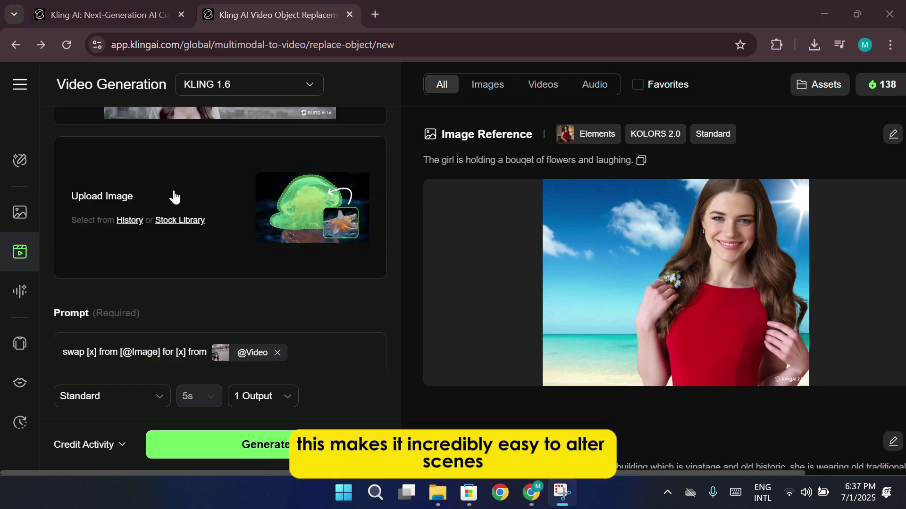
pyautogui.click(176, 195)
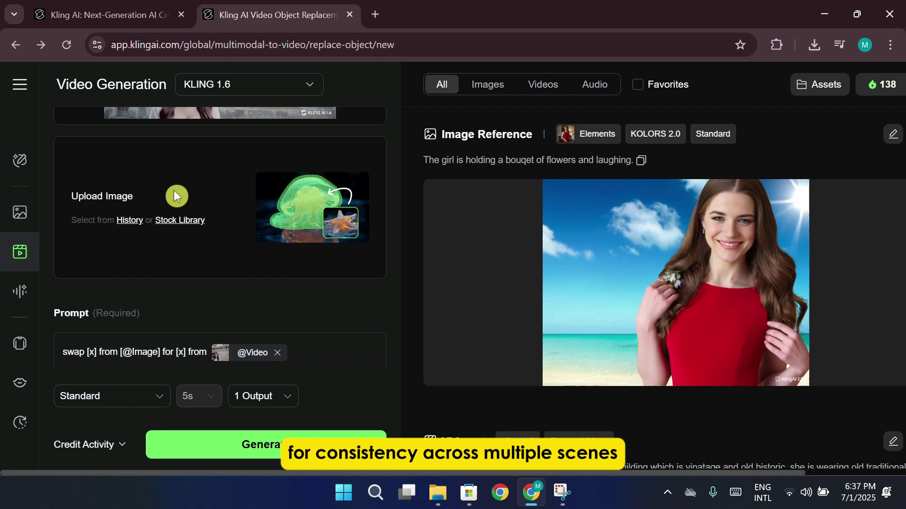
pyautogui.click(174, 192)
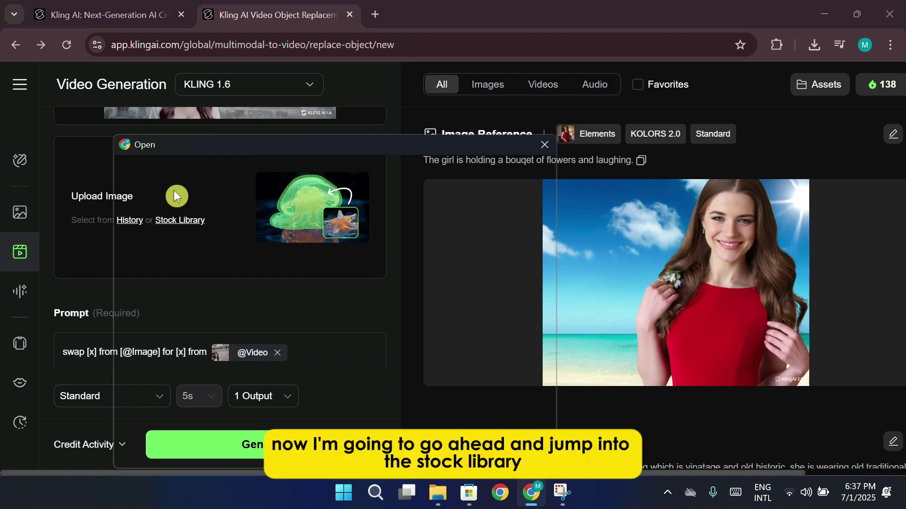
pyautogui.click(242, 280)
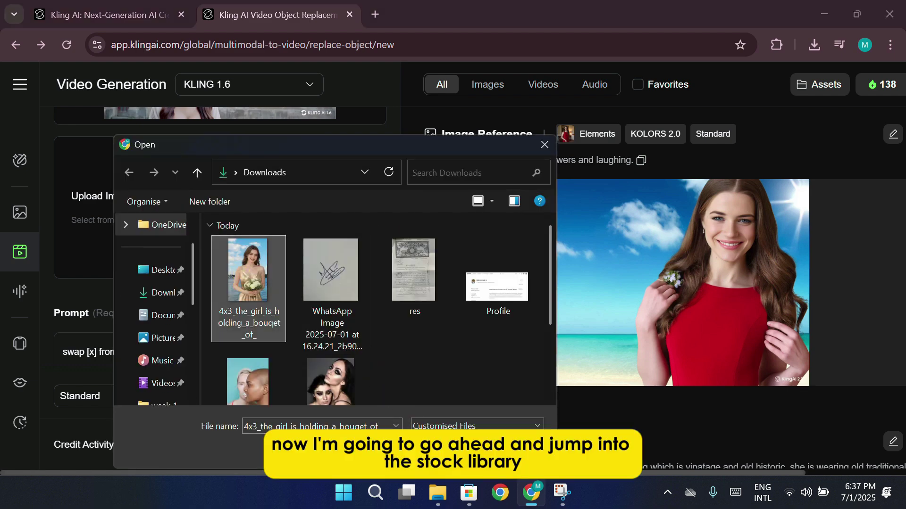
pyautogui.click(491, 451)
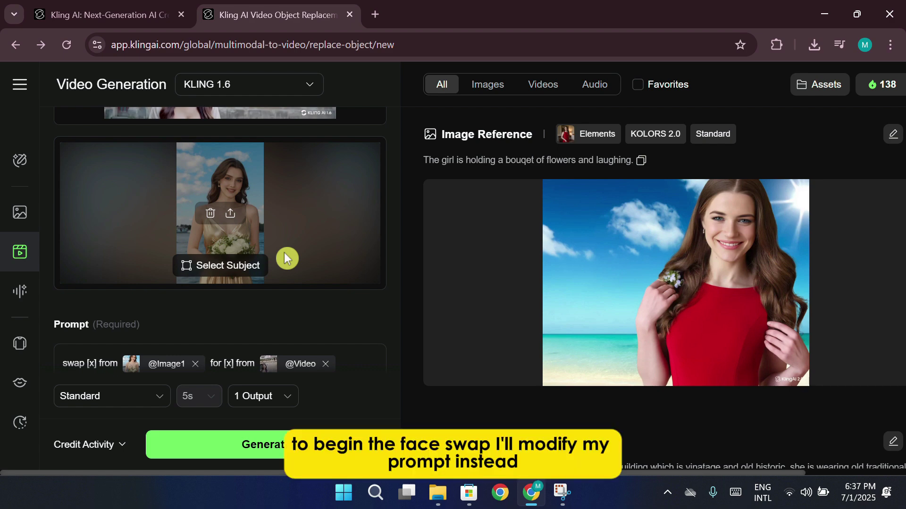
# Replace the x placeholder with 'the woman in the video to the woman in the image', fixing typos.
pyautogui.scroll(-3, 298, 318)
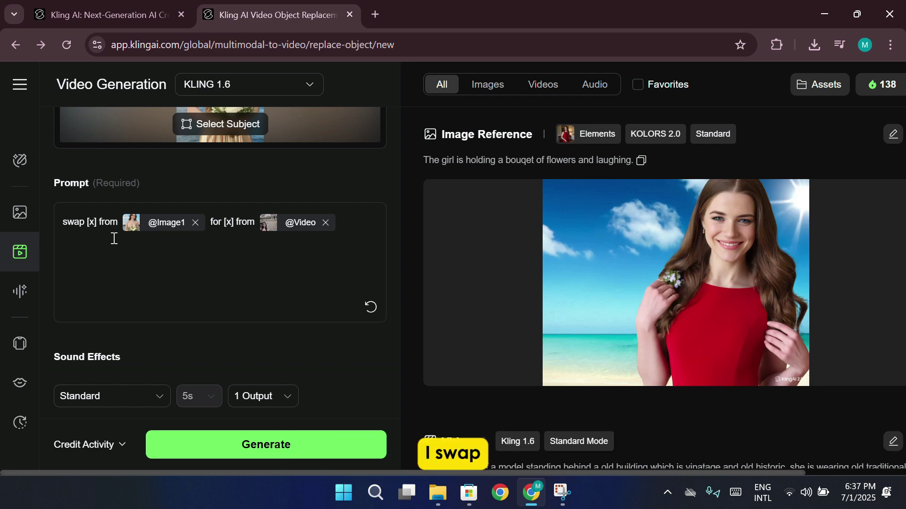
pyautogui.press('Right')
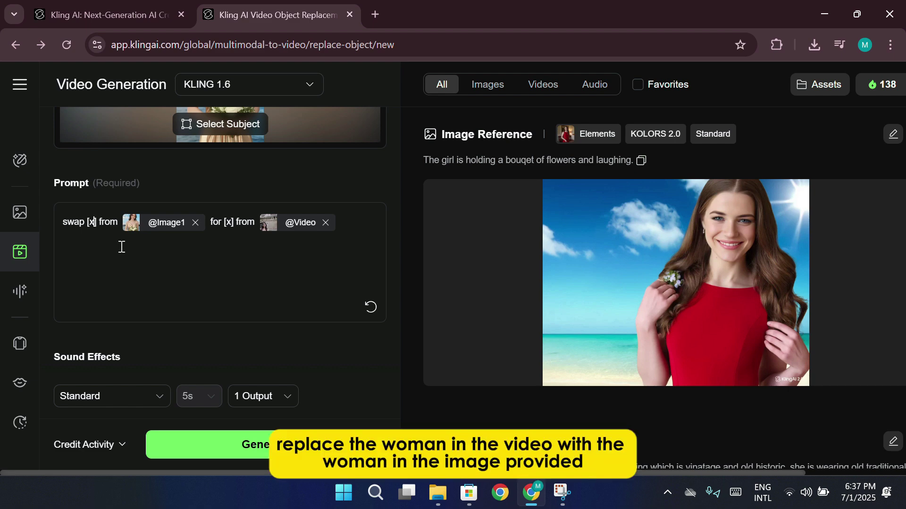
pyautogui.press('BackSpace')
pyautogui.write('the soman in the ')
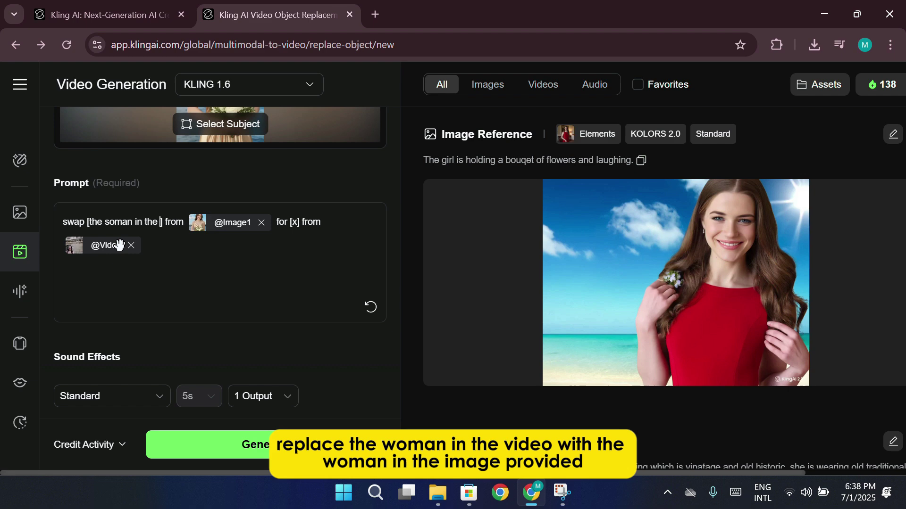
pyautogui.write('video')
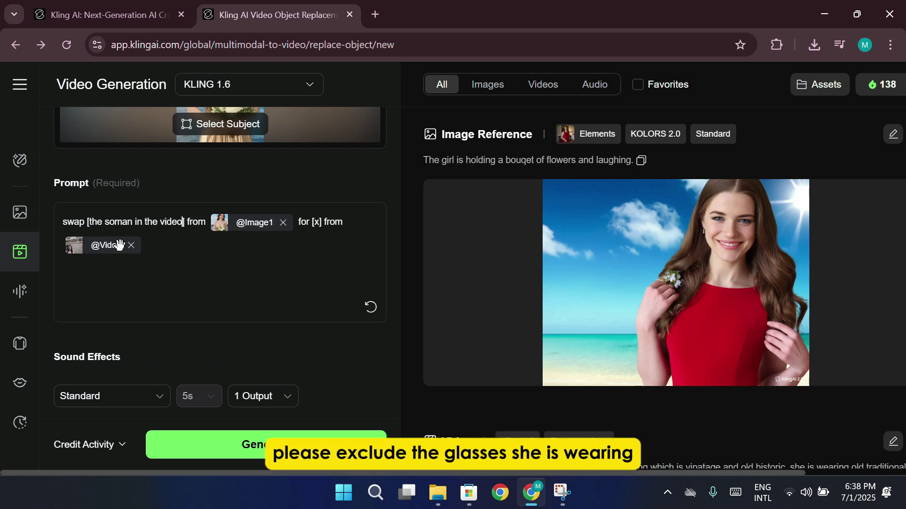
pyautogui.write(' to the woman to th')
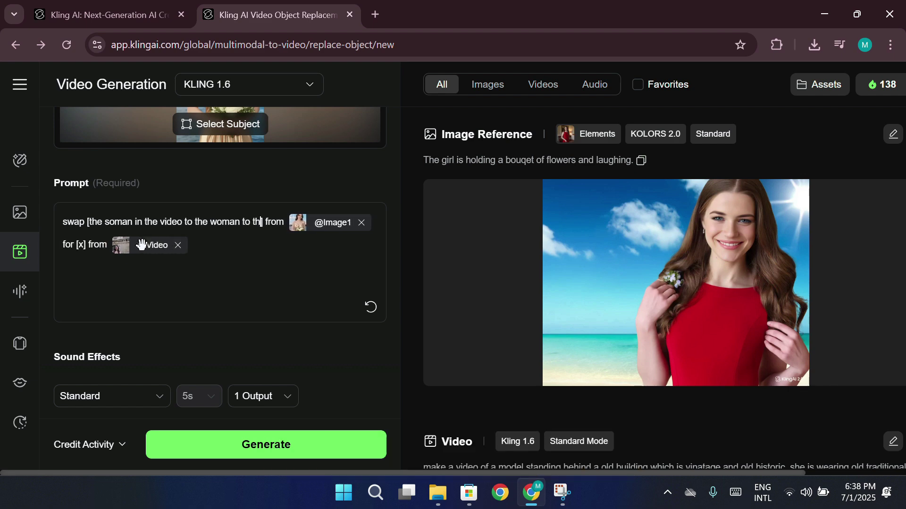
pyautogui.write('e sam')
pyautogui.press('BackSpace')
pyautogui.press('BackSpace')
pyautogui.press('BackSpace')
pyautogui.press('BackSpace')
pyautogui.press('BackSpace')
pyautogui.press('BackSpace')
pyautogui.press('BackSpace')
pyautogui.press('BackSpace')
pyautogui.press('BackSpace')
pyautogui.press('BackSpace')
pyautogui.press('BackSpace')
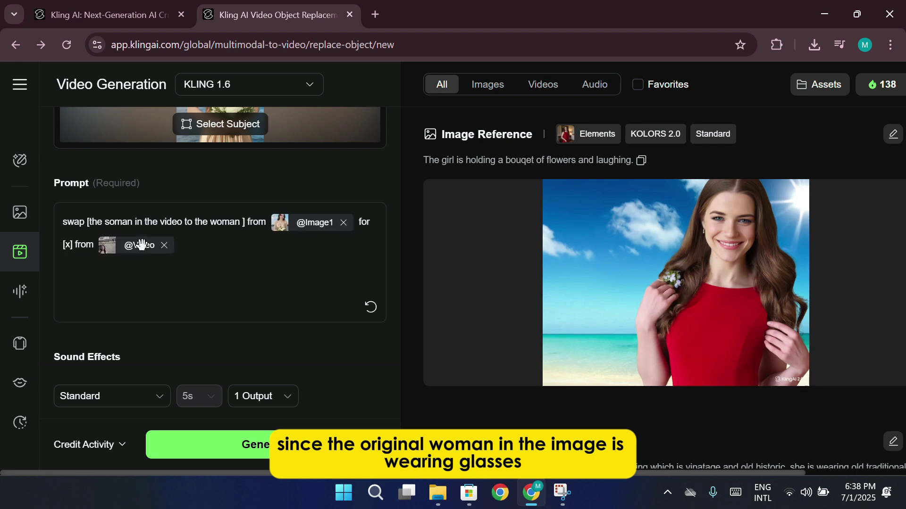
pyautogui.write('in the image')
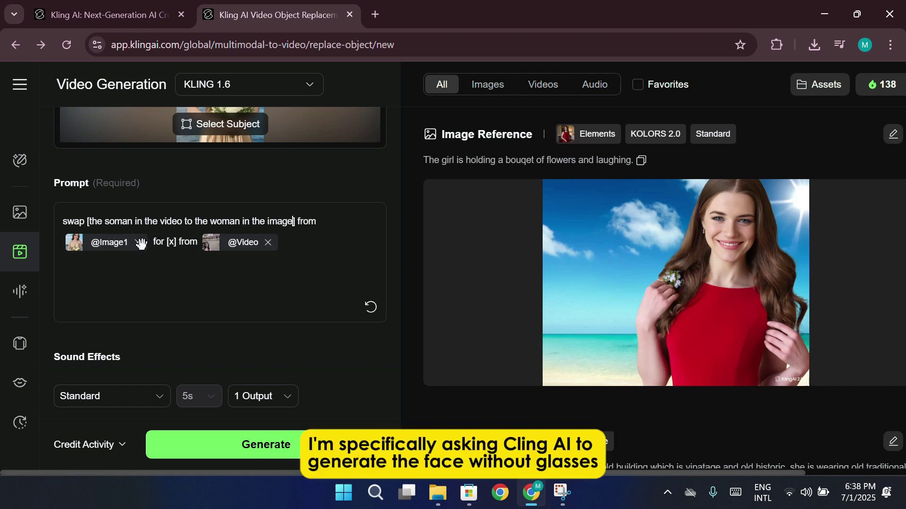
pyautogui.doubleClick(116, 220)
pyautogui.write('woman')
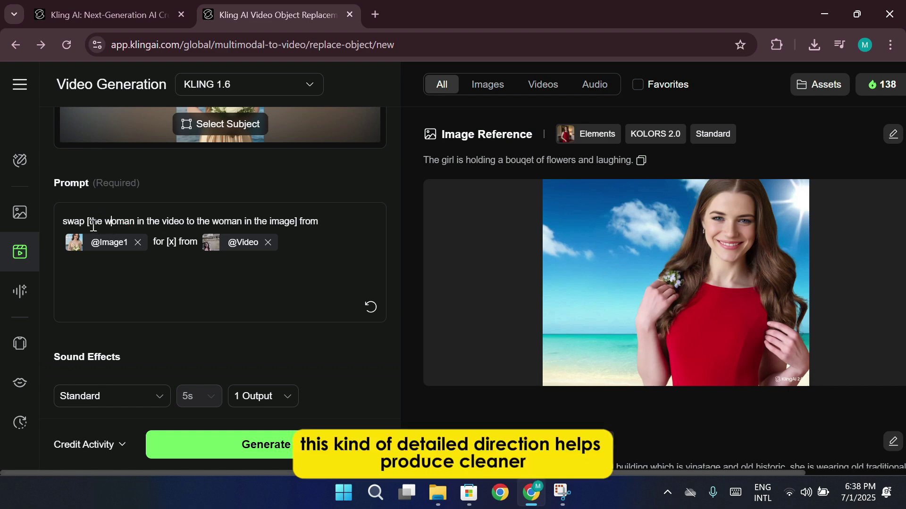
pyautogui.moveTo(89, 224); pyautogui.dragTo(136, 225)
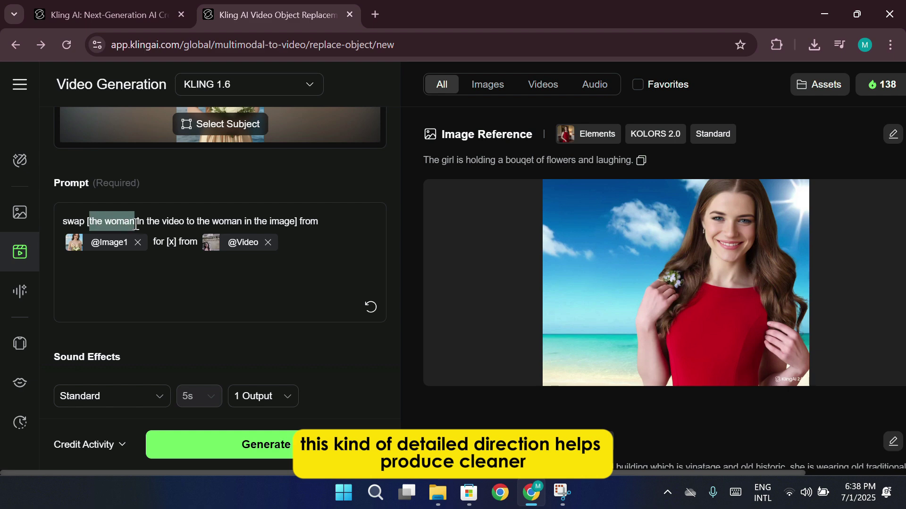
pyautogui.write('@')
pyautogui.click(133, 252)
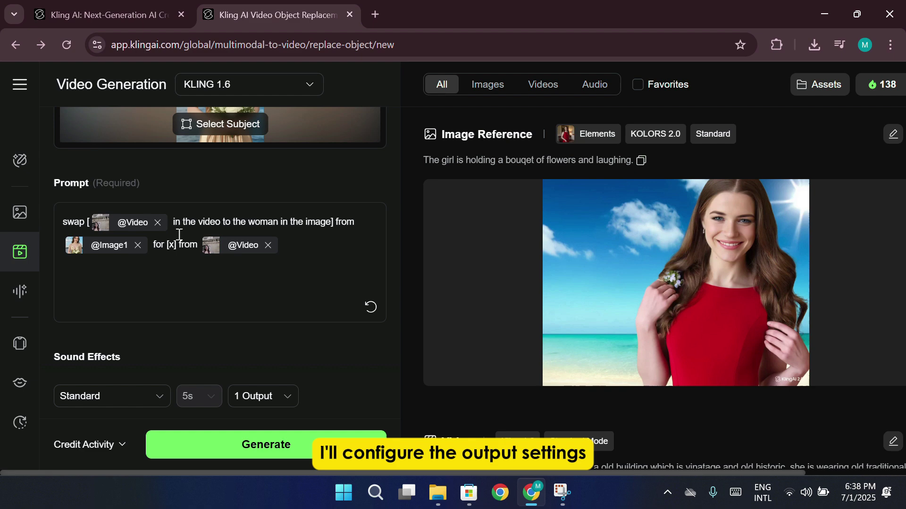
pyautogui.moveTo(175, 226); pyautogui.dragTo(334, 226)
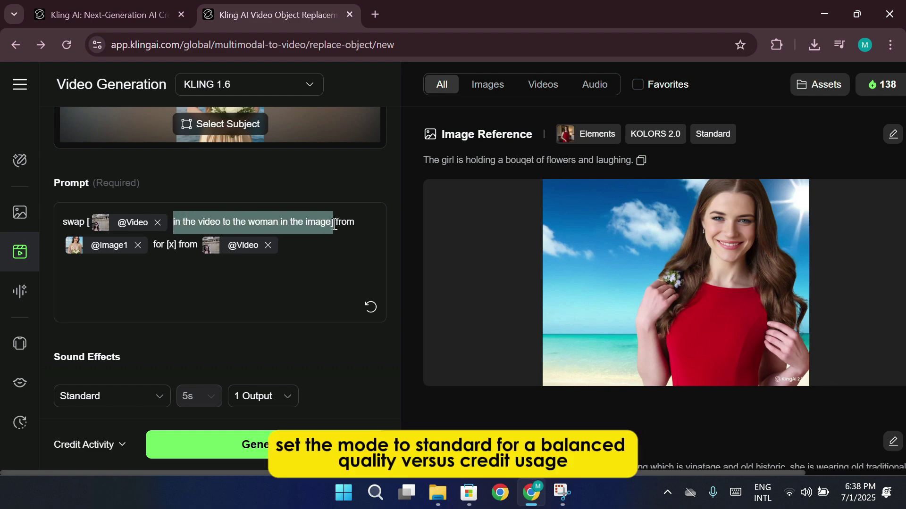
pyautogui.write('@')
pyautogui.click(200, 286)
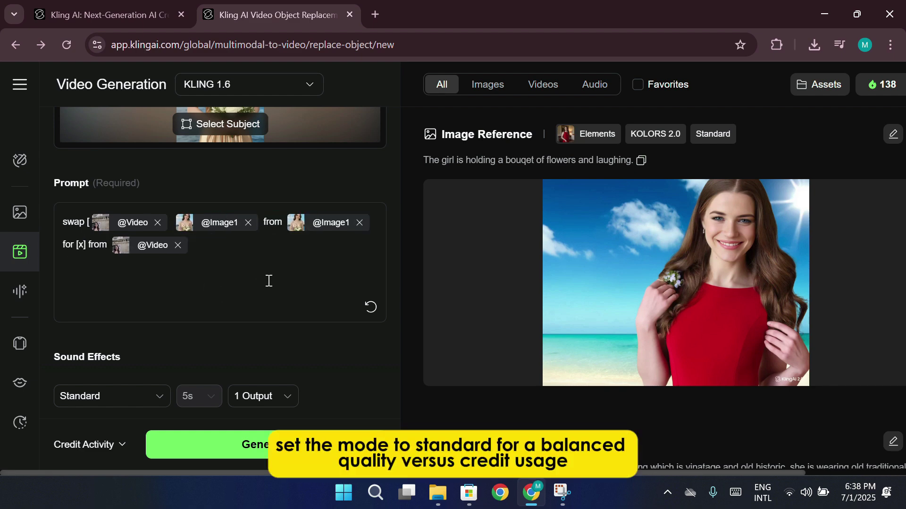
pyautogui.click(177, 245)
pyautogui.click(360, 223)
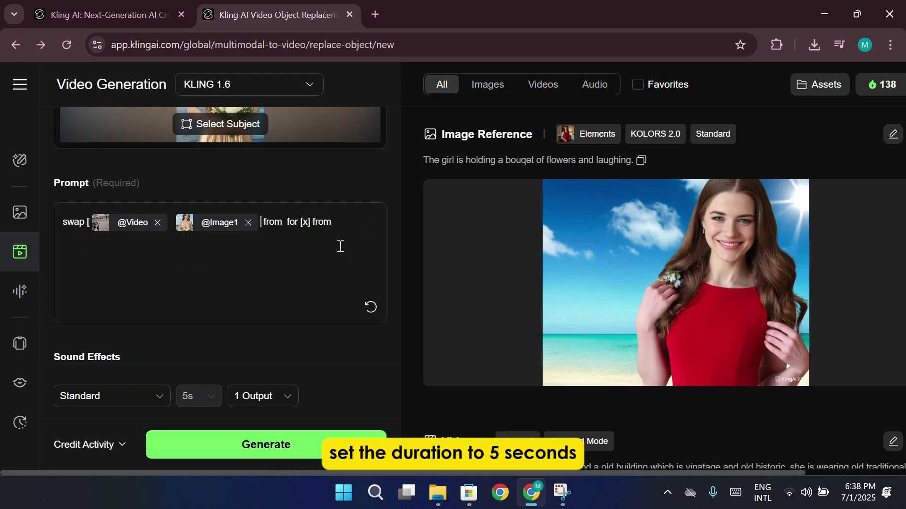
pyautogui.moveTo(332, 235); pyautogui.dragTo(262, 222)
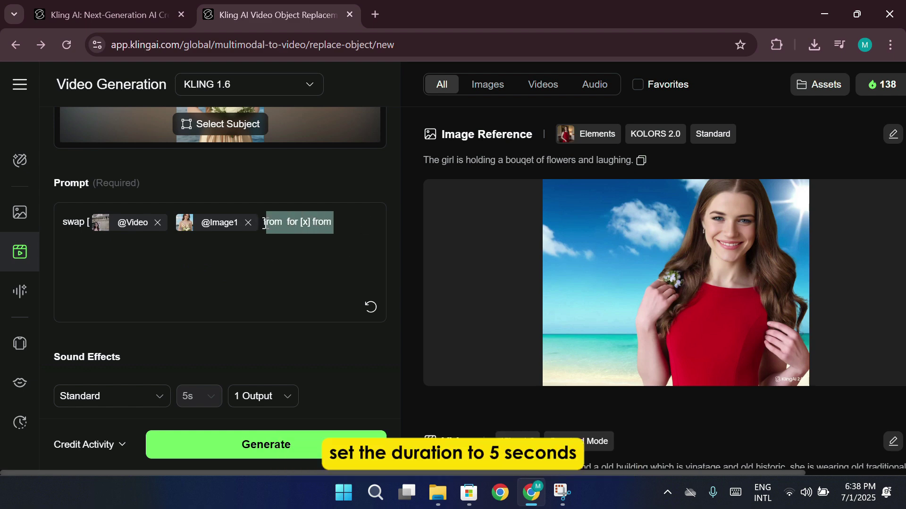
pyautogui.press('BackSpace')
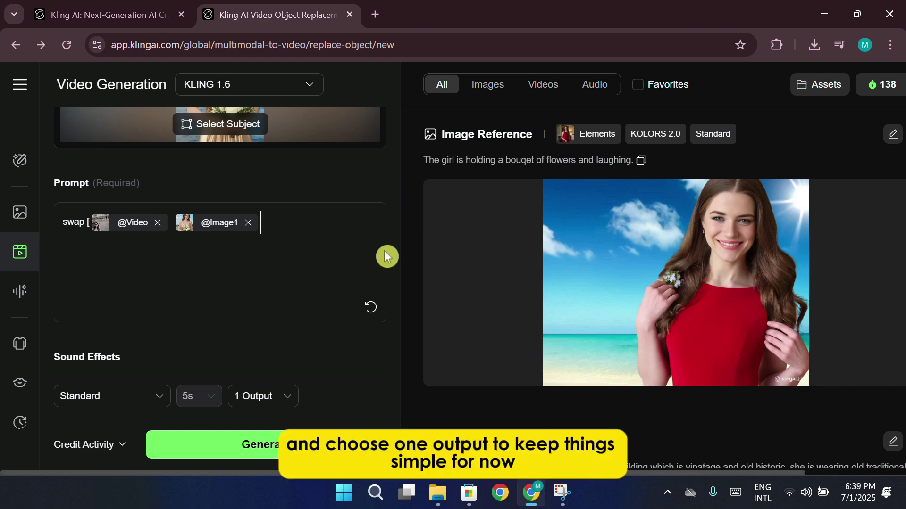
pyautogui.scroll(-1, 323, 298)
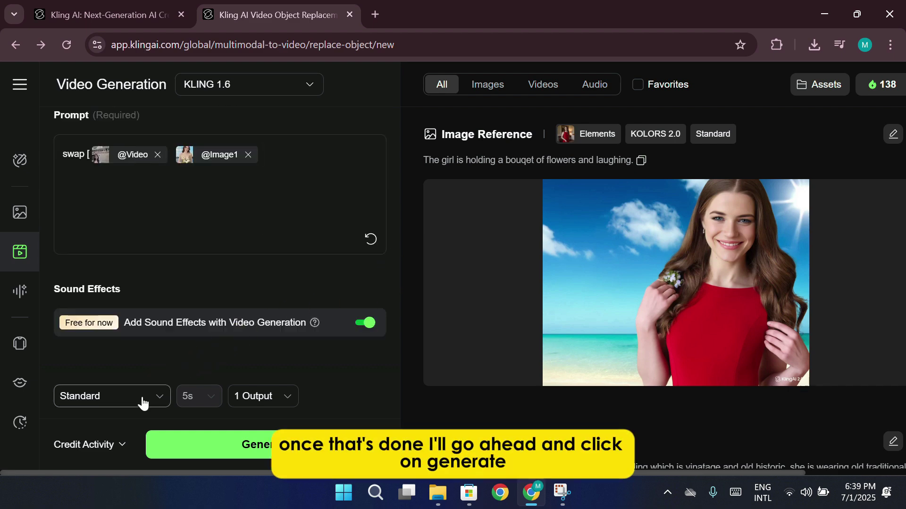
# Keep a single output and start the swap generation.
pyautogui.click(280, 397)
pyautogui.click(274, 285)
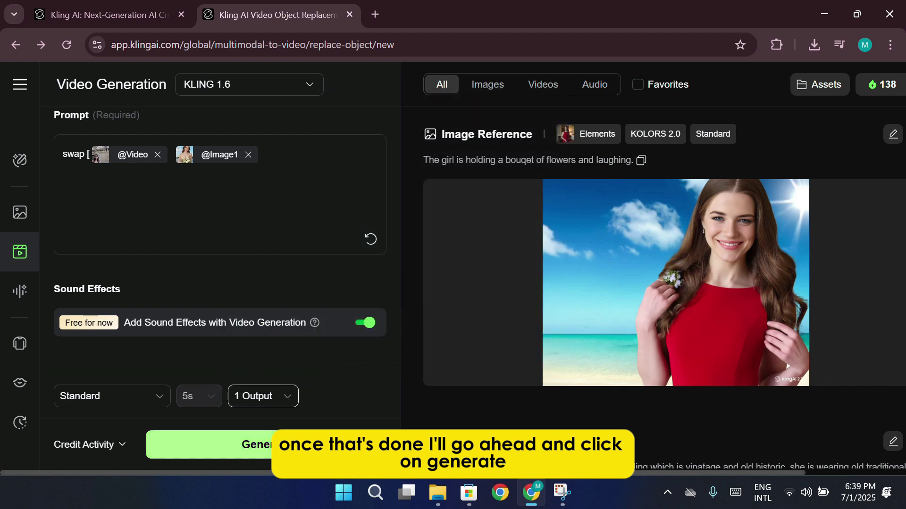
pyautogui.click(312, 451)
# Mark the woman in the video as the swap subject with Add Selection and confirm.
pyautogui.scroll(5, 348, 316)
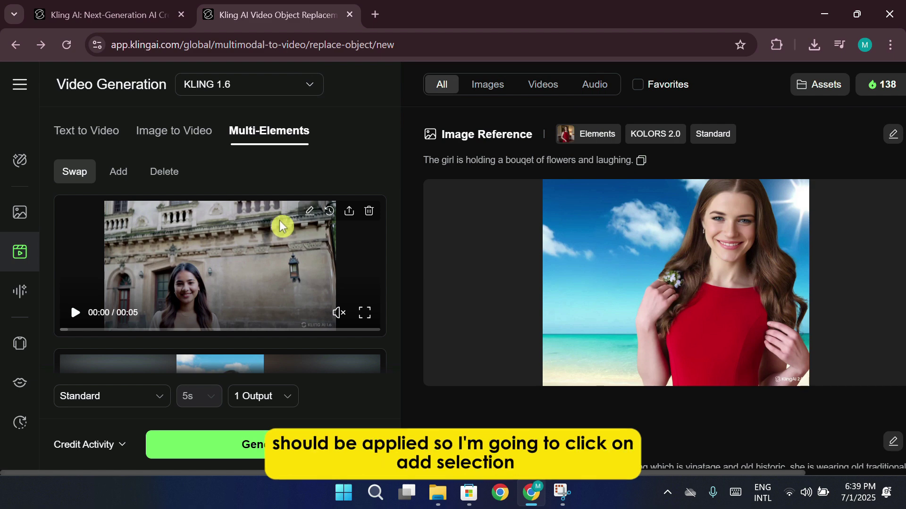
pyautogui.click(205, 261)
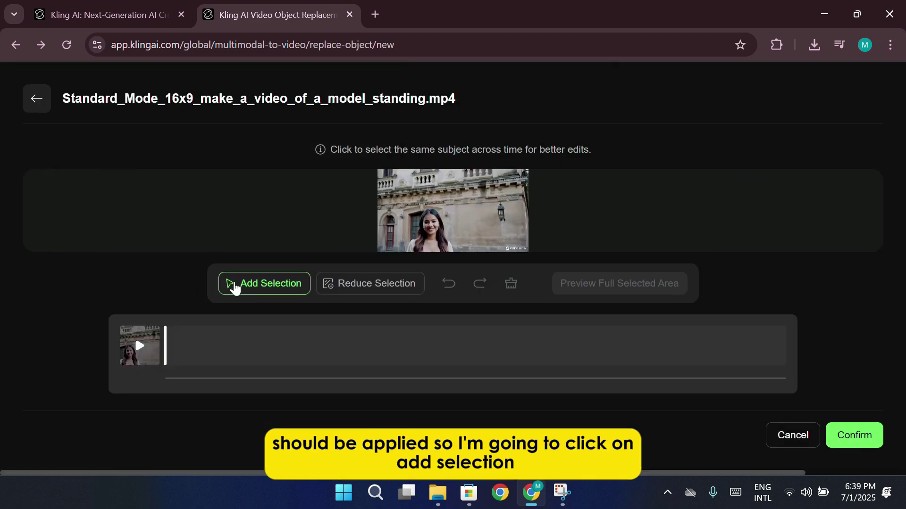
pyautogui.click(234, 285)
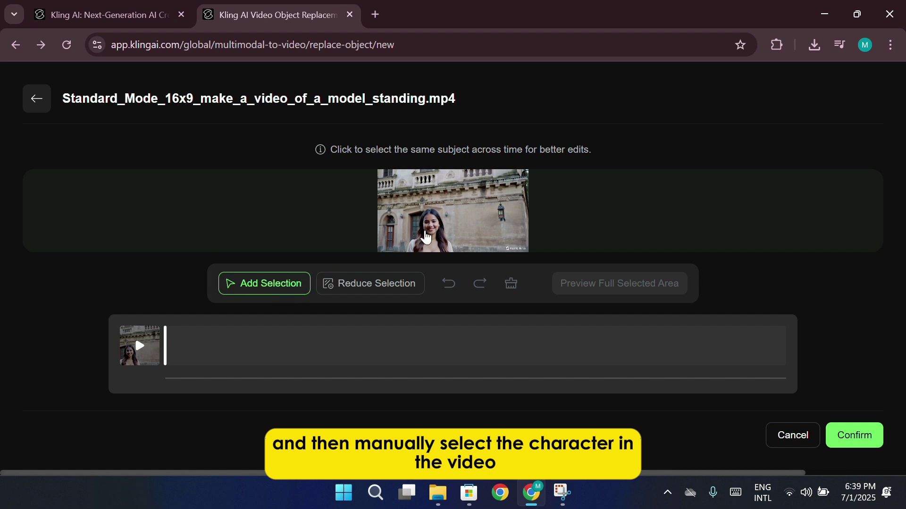
pyautogui.click(425, 231)
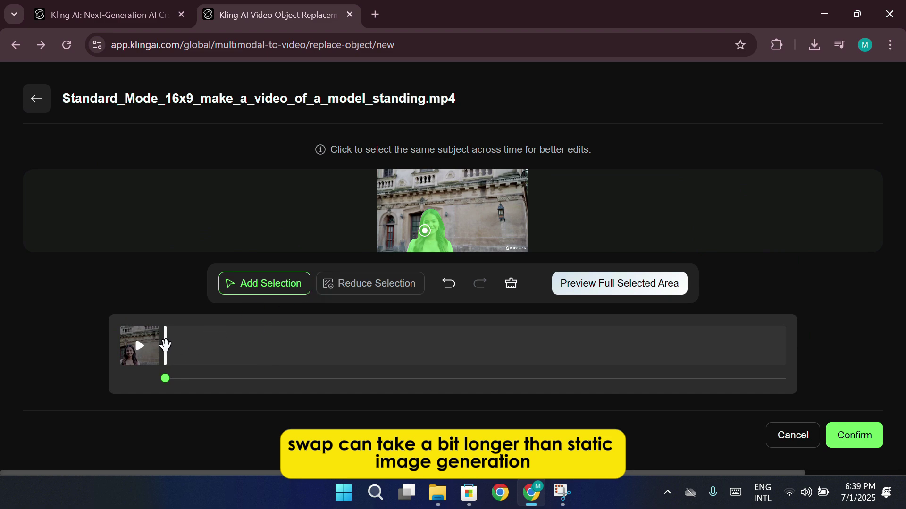
pyautogui.click(853, 436)
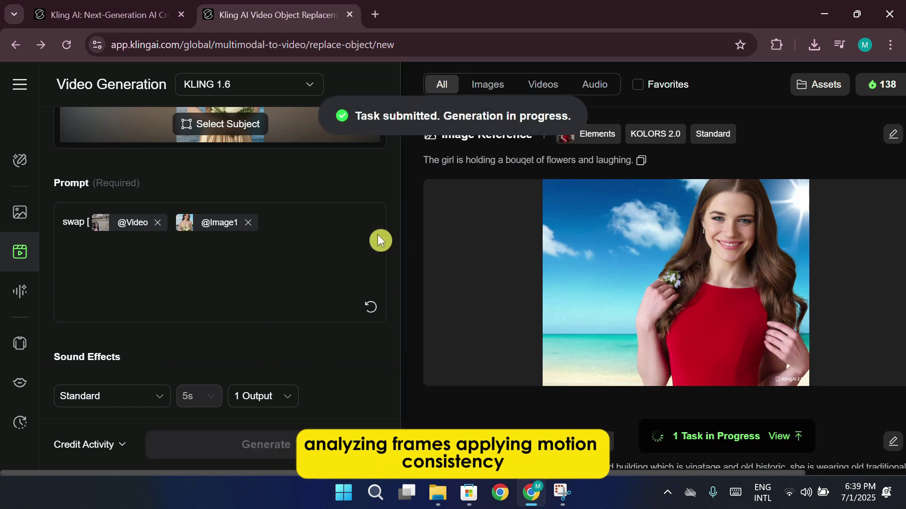
# Play the finished 5-second clip of the bouquet girl before the old building, then pause it.
pyautogui.scroll(2, 391, 179)
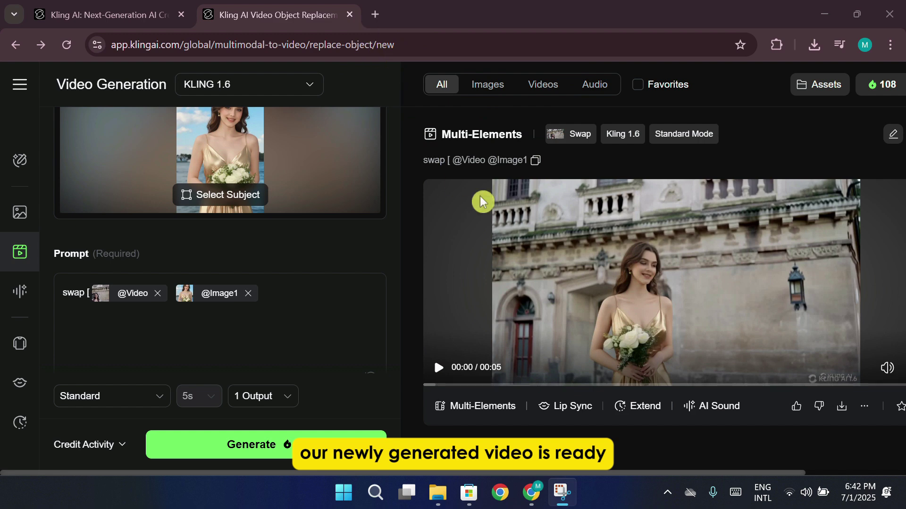
pyautogui.click(486, 201)
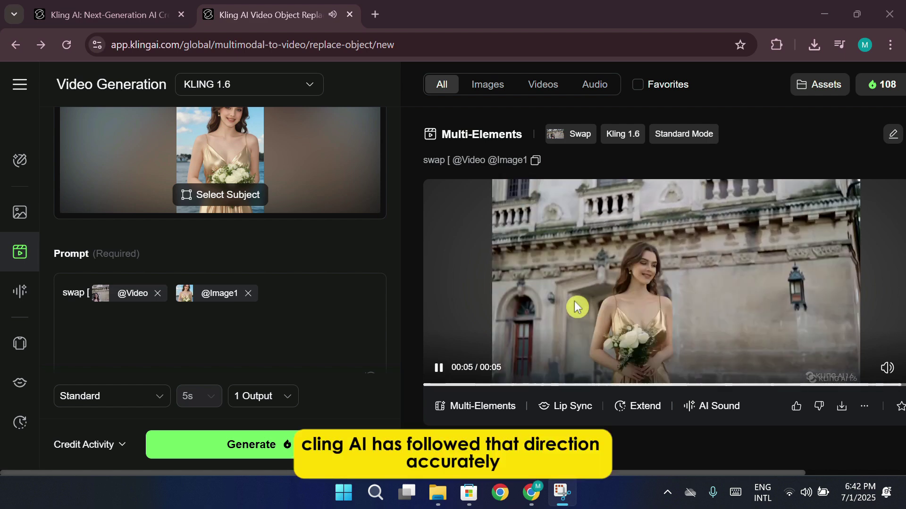
pyautogui.click(437, 368)
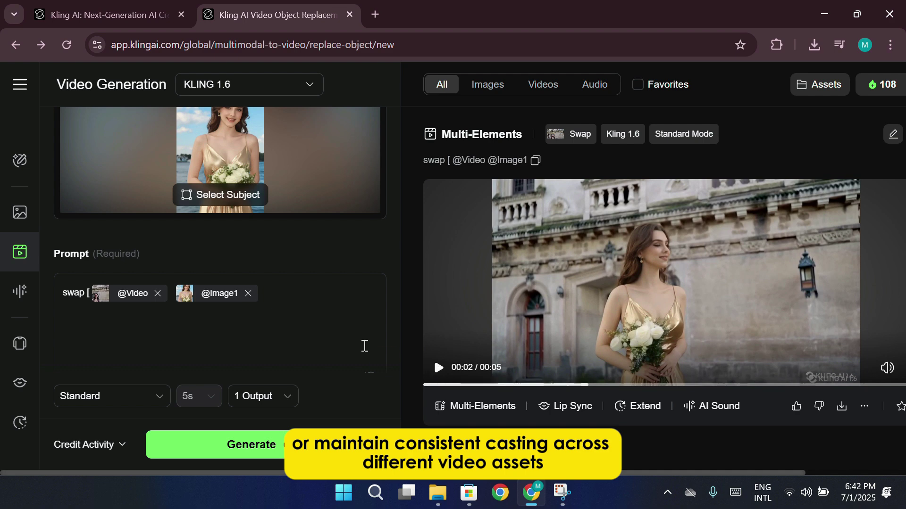
pyautogui.scroll(5, 277, 316)
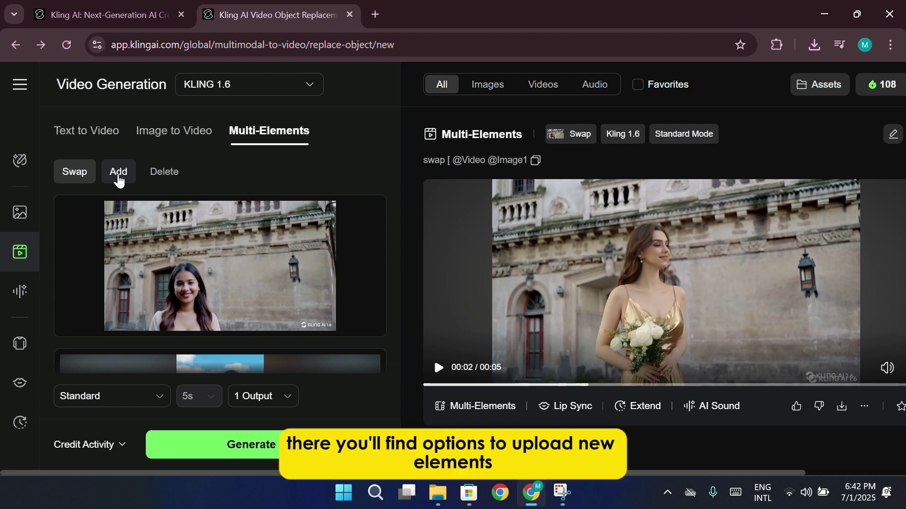
# Switch Multi-Elements to the Add tab and look over the image upload area.
pyautogui.click(119, 177)
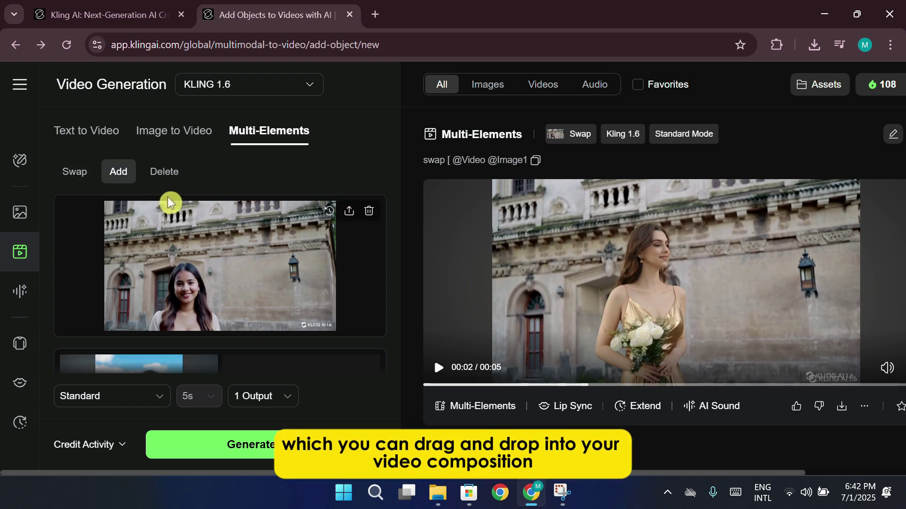
pyautogui.scroll(-3, 170, 203)
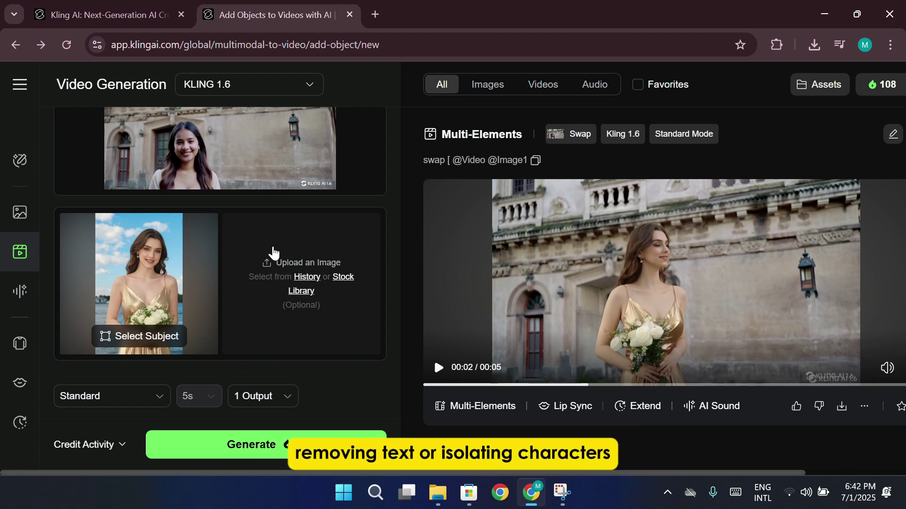
pyautogui.scroll(2, 241, 225)
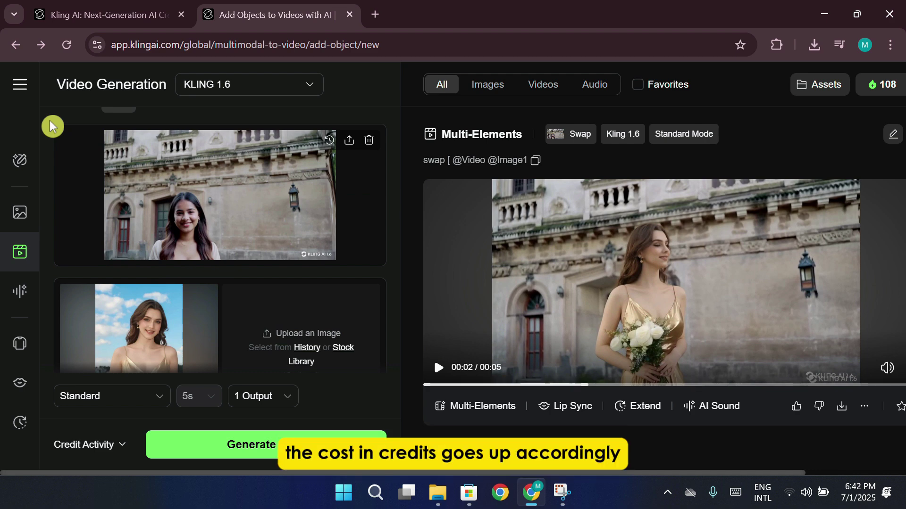
# Return to the Kling home page and look over the yearly membership plans in another tab.
pyautogui.moveTo(19, 91)
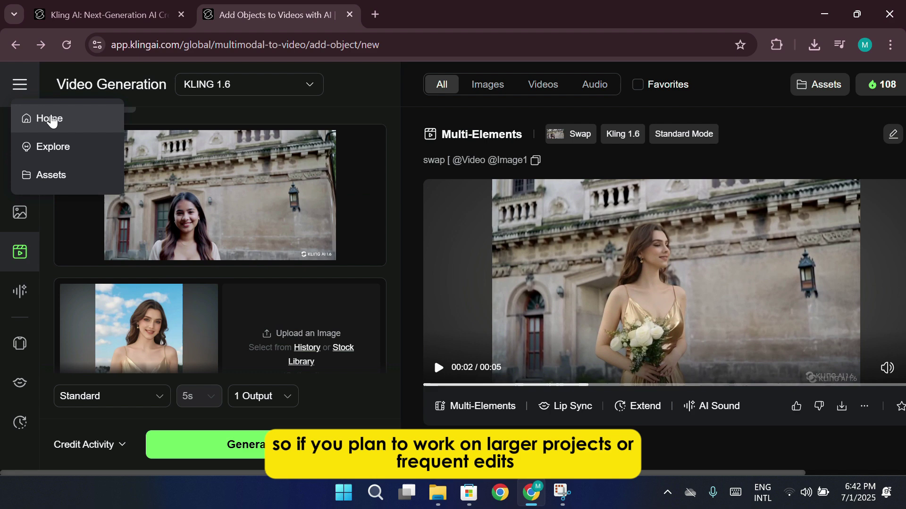
pyautogui.click(56, 124)
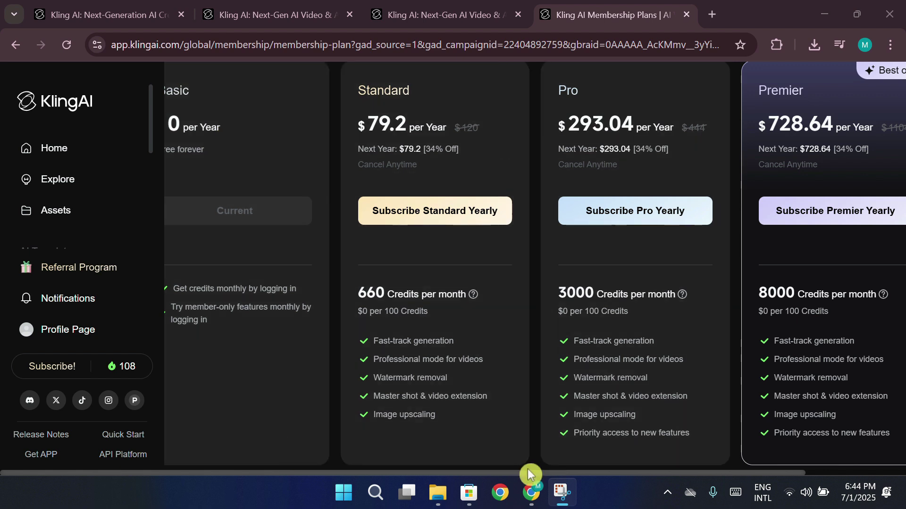
pyautogui.click(531, 493)
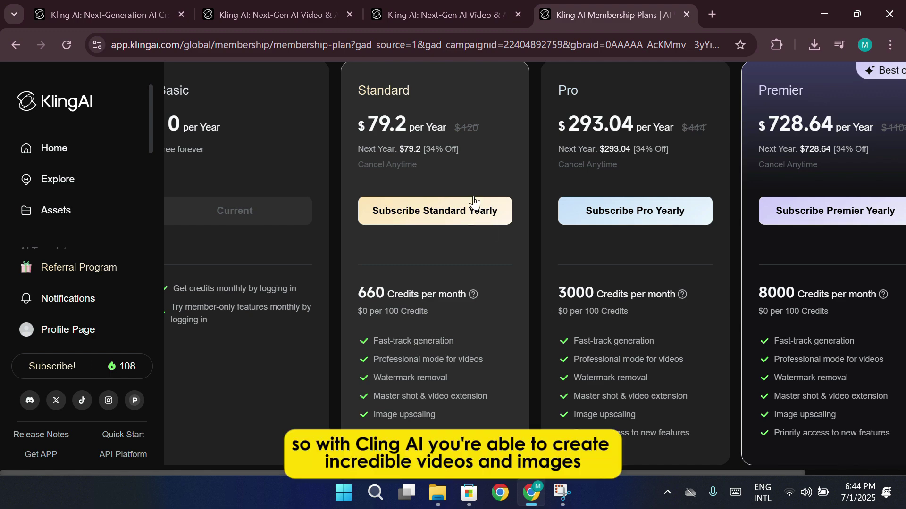
pyautogui.click(304, 11)
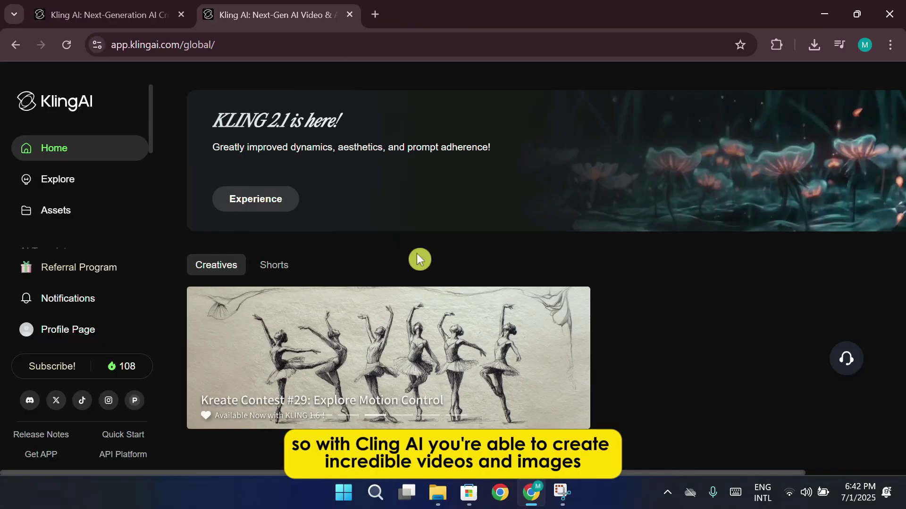
# Check the credit activity summary and go back to the home page.
pyautogui.click(121, 368)
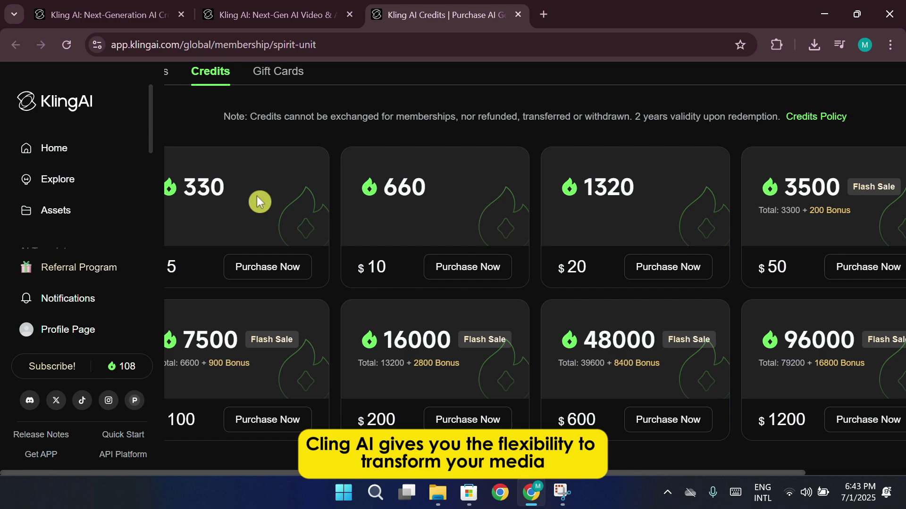
pyautogui.click(108, 148)
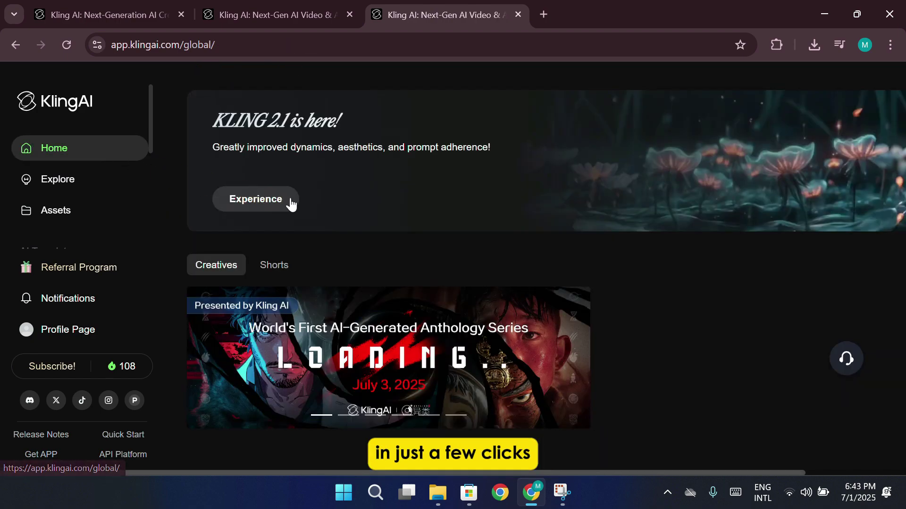
pyautogui.scroll(-15, 522, 245)
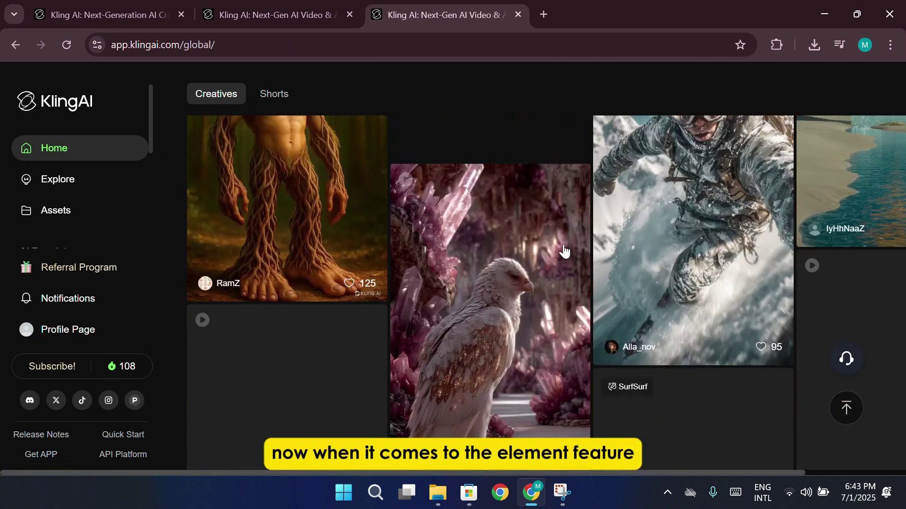
pyautogui.scroll(-10, 564, 251)
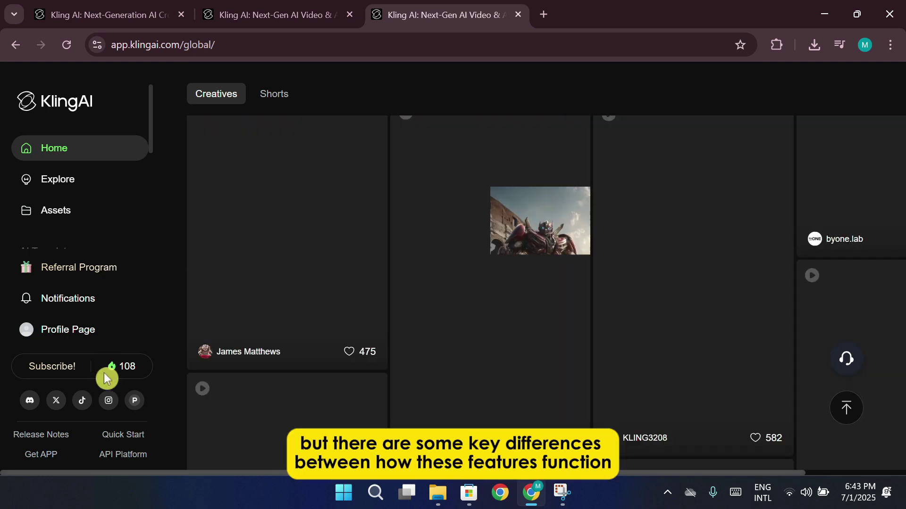
# Review the credit purchase page, then dismiss the credit activity popup and scroll the sidebar.
pyautogui.click(128, 368)
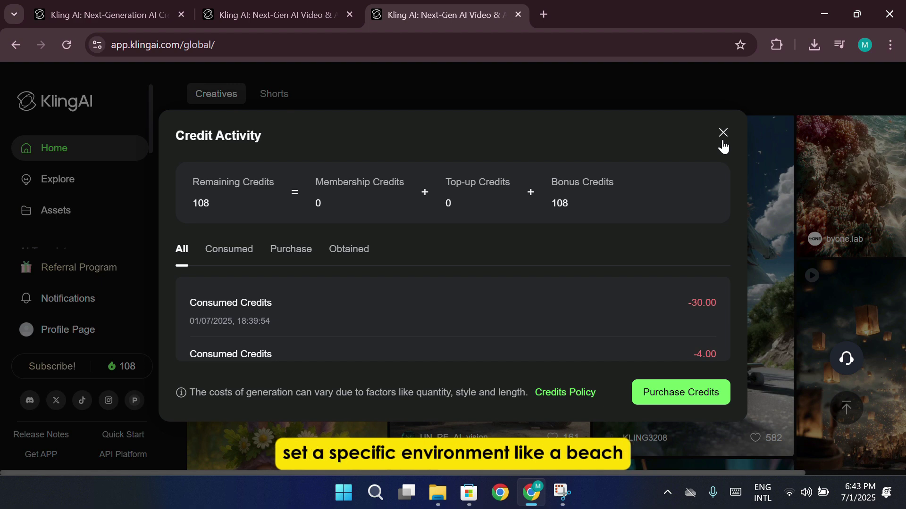
pyautogui.click(661, 393)
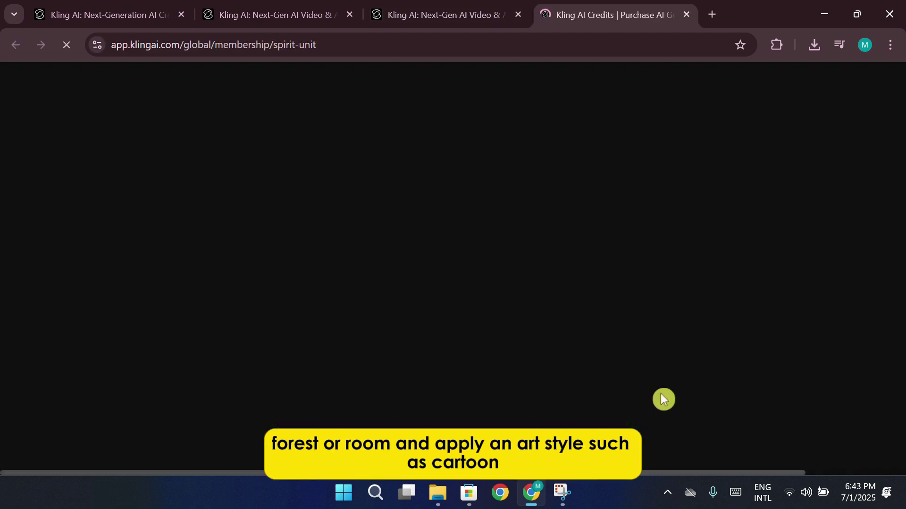
pyautogui.scroll(-2, 497, 278)
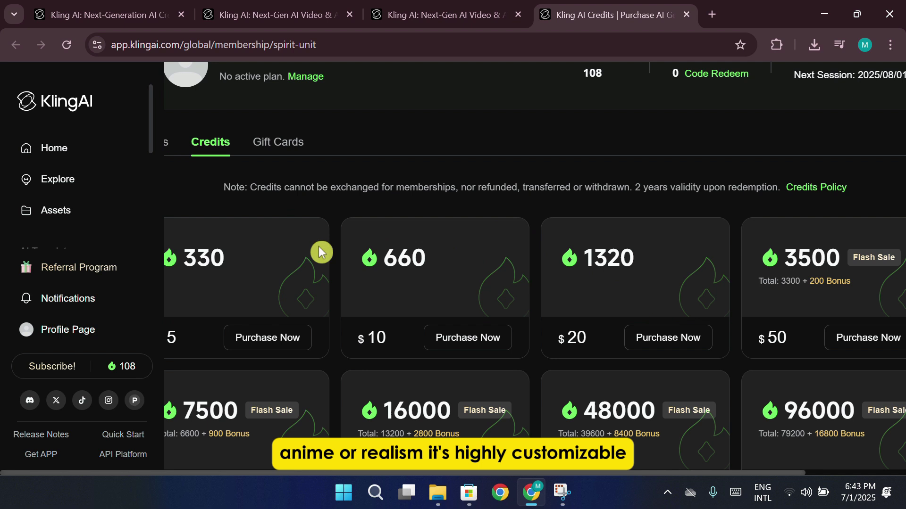
pyautogui.scroll(-3, 96, 214)
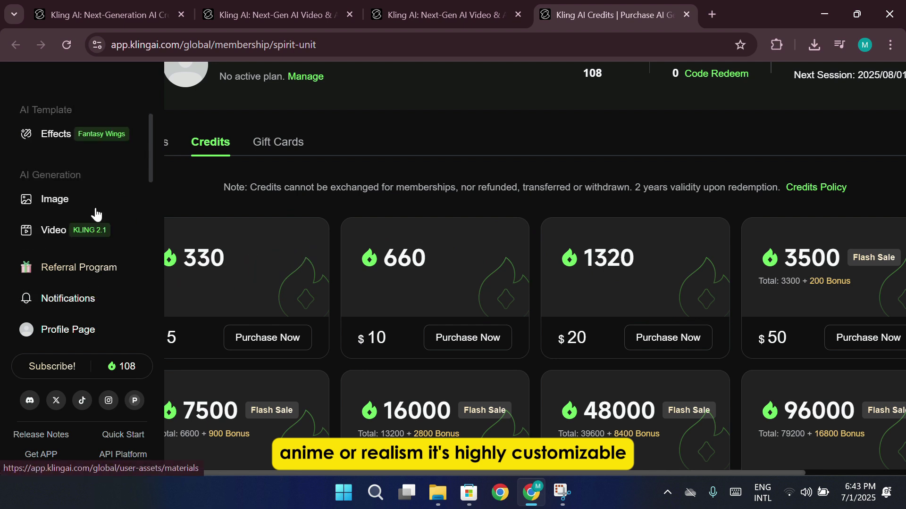
pyautogui.scroll(-2, 96, 213)
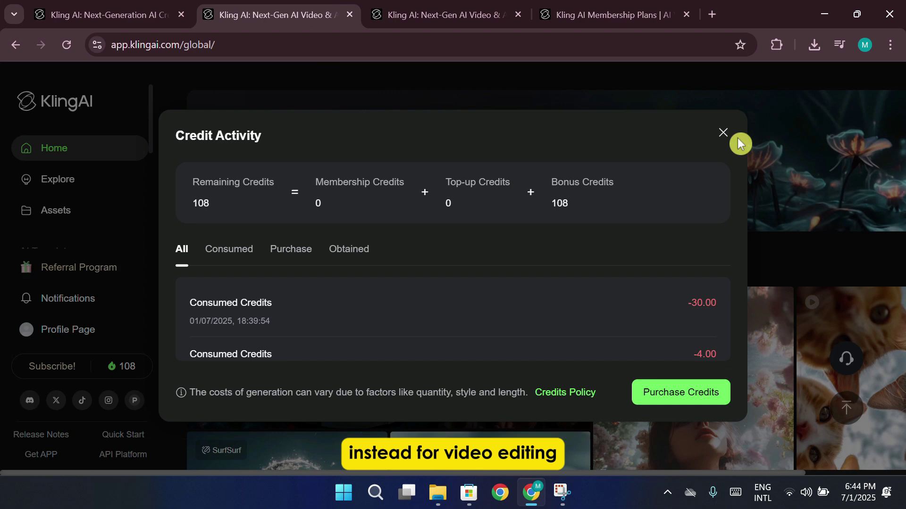
pyautogui.click(723, 134)
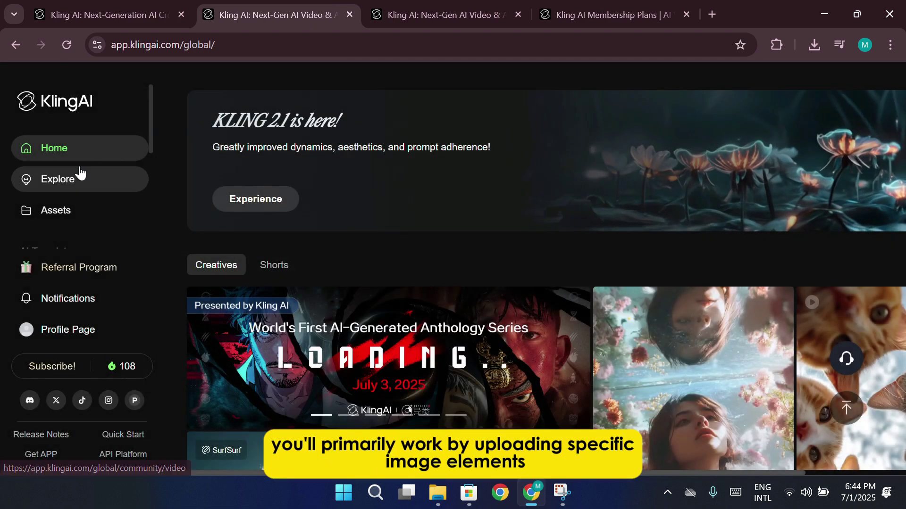
pyautogui.scroll(-2, 80, 174)
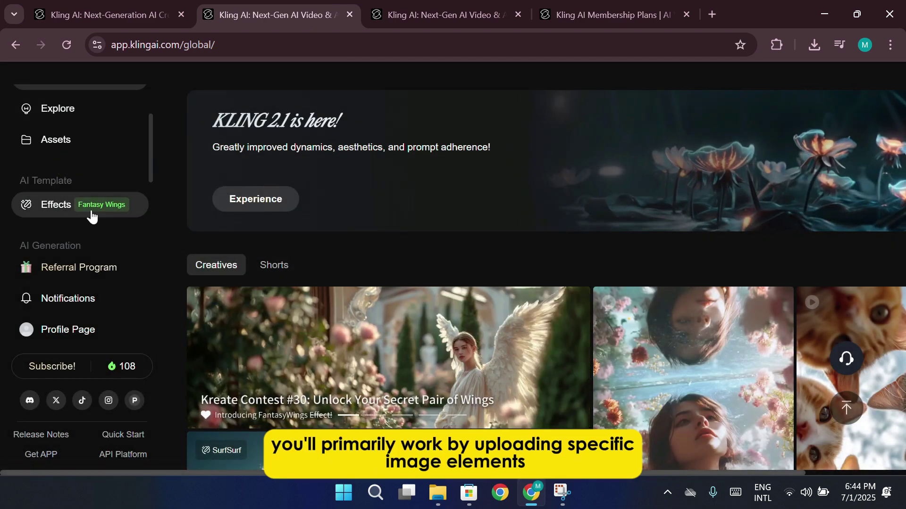
pyautogui.scroll(-3, 95, 188)
# Open Image generation and switch from Image Reference to Elements mode on KOLORS 2.0.
pyautogui.click(64, 142)
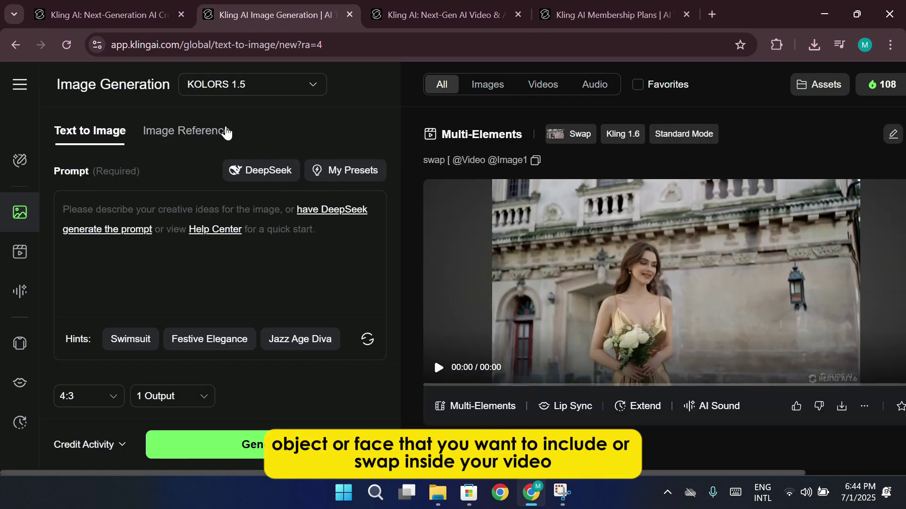
pyautogui.click(226, 132)
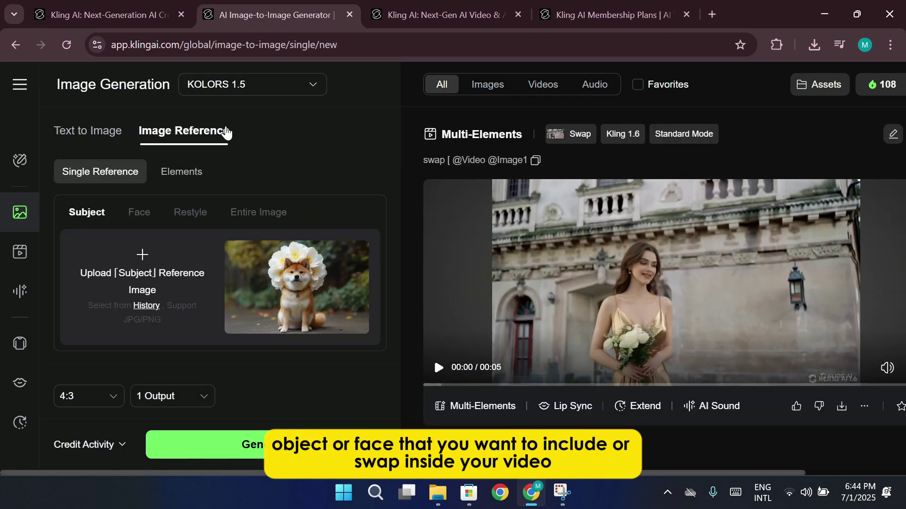
pyautogui.scroll(-4, 242, 244)
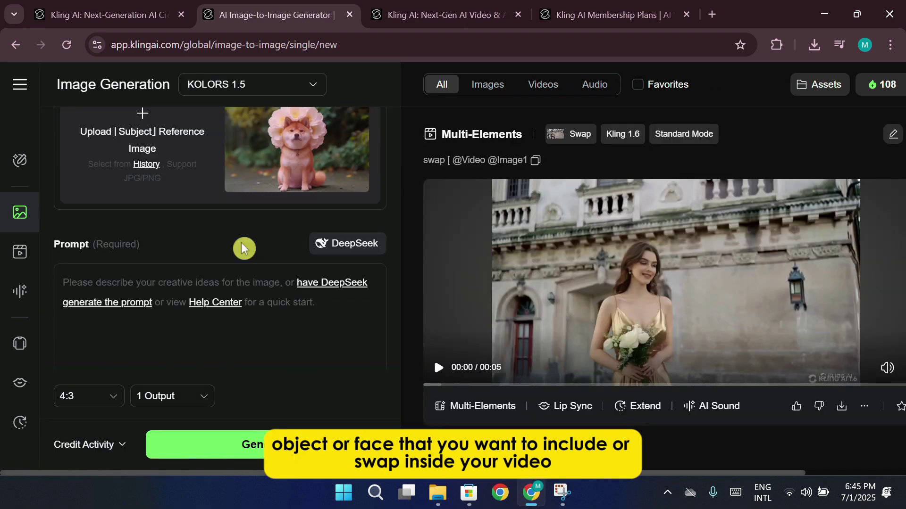
pyautogui.scroll(4, 225, 228)
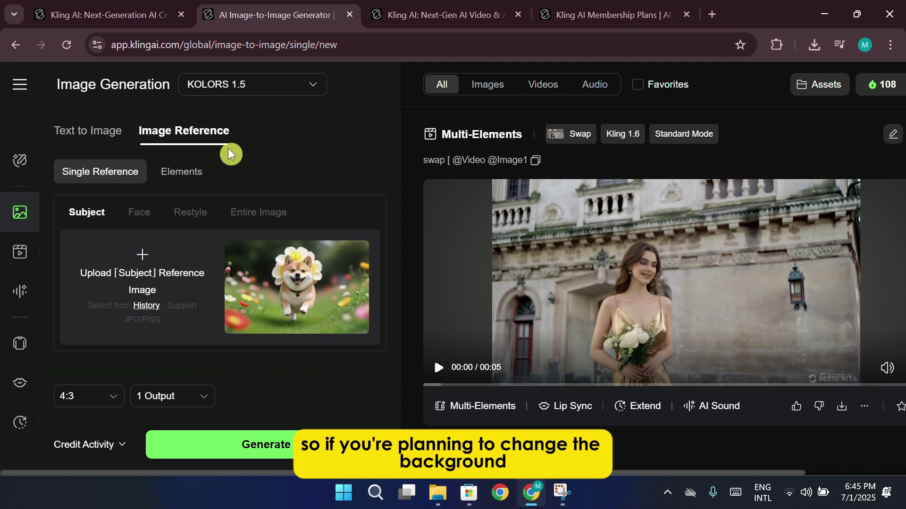
pyautogui.click(182, 172)
pyautogui.scroll(-2, 212, 243)
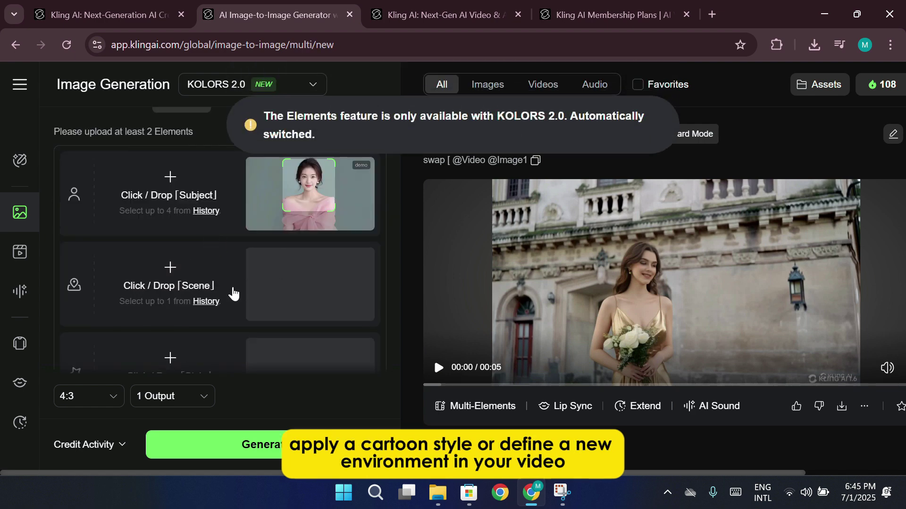
pyautogui.scroll(-2, 235, 283)
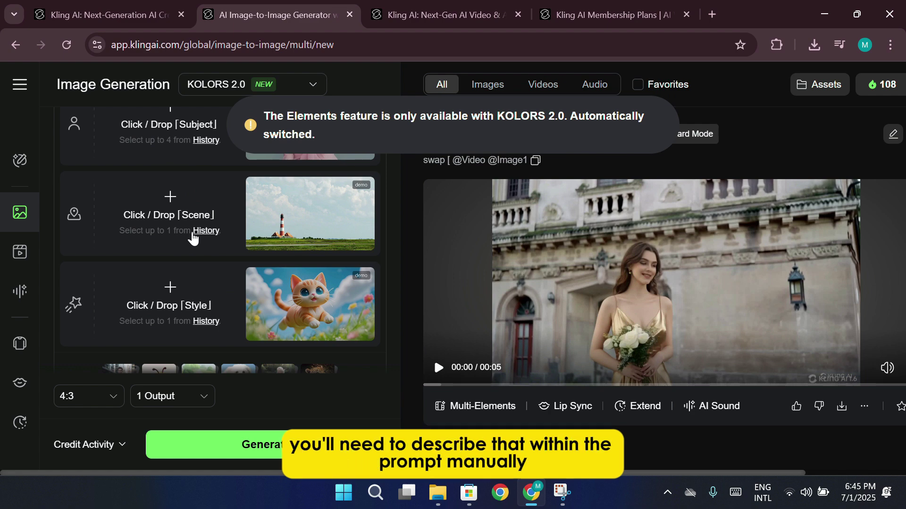
# Open Video Generation on Image to Video with KLING 2.1 and scroll its settings panel.
pyautogui.click(18, 264)
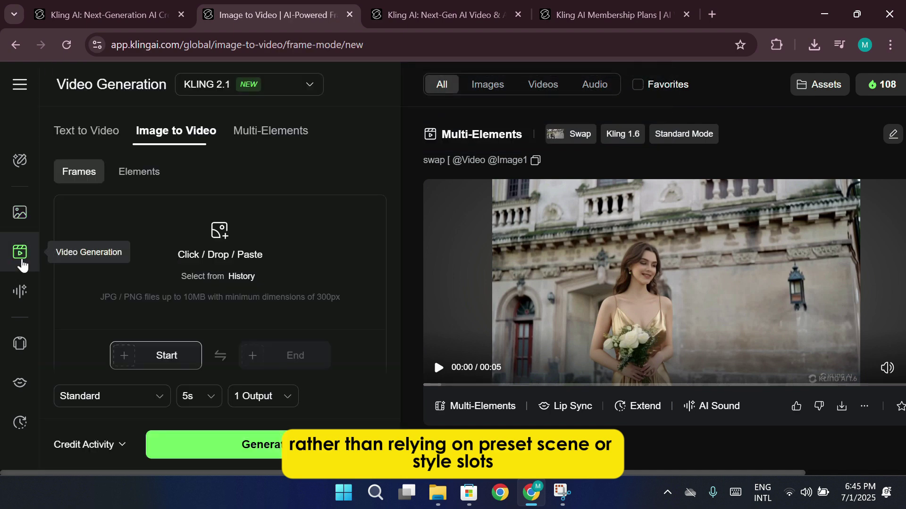
pyautogui.scroll(-3, 248, 257)
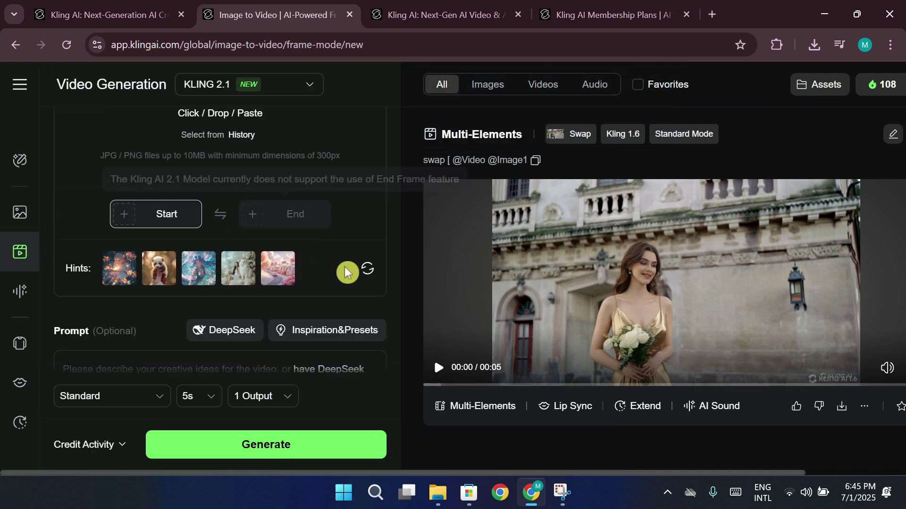
pyautogui.scroll(-2, 347, 268)
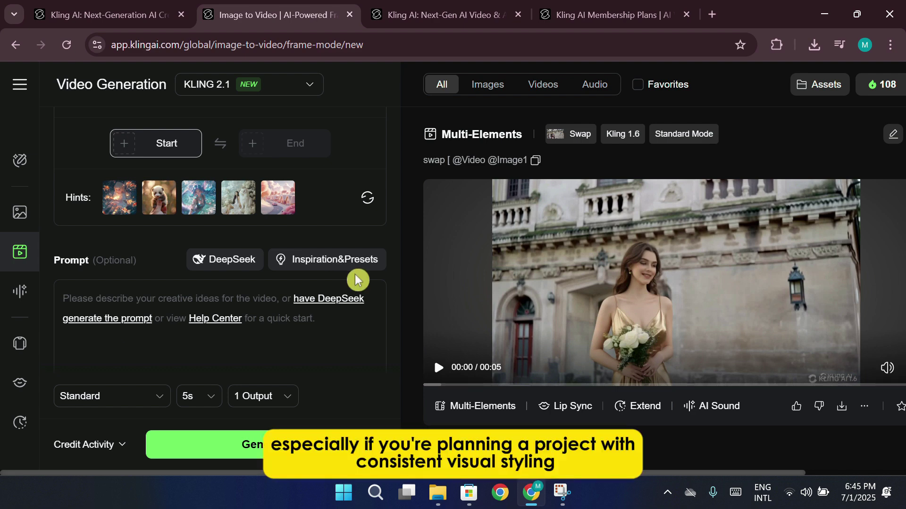
pyautogui.scroll(-2, 330, 293)
pyautogui.scroll(-1, 411, 299)
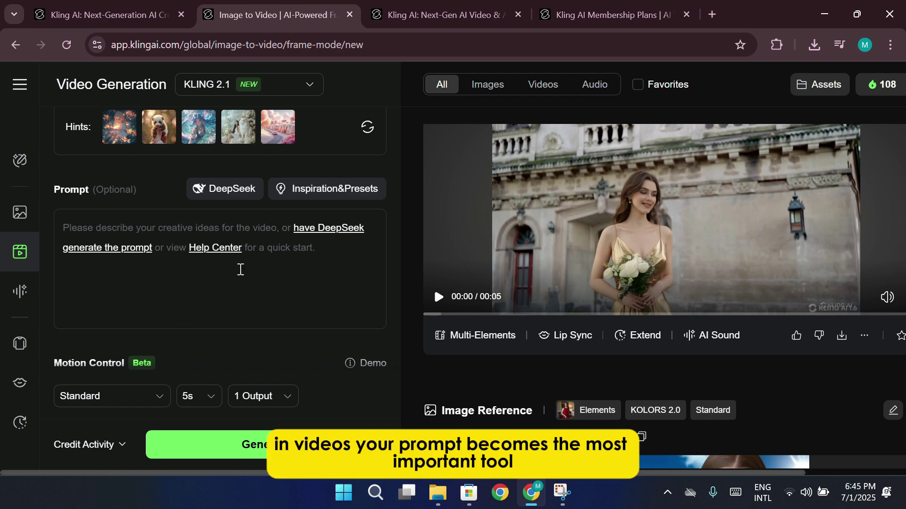
# Scroll the results feed to review the earlier swap and image reference outputs.
pyautogui.scroll(6, 231, 260)
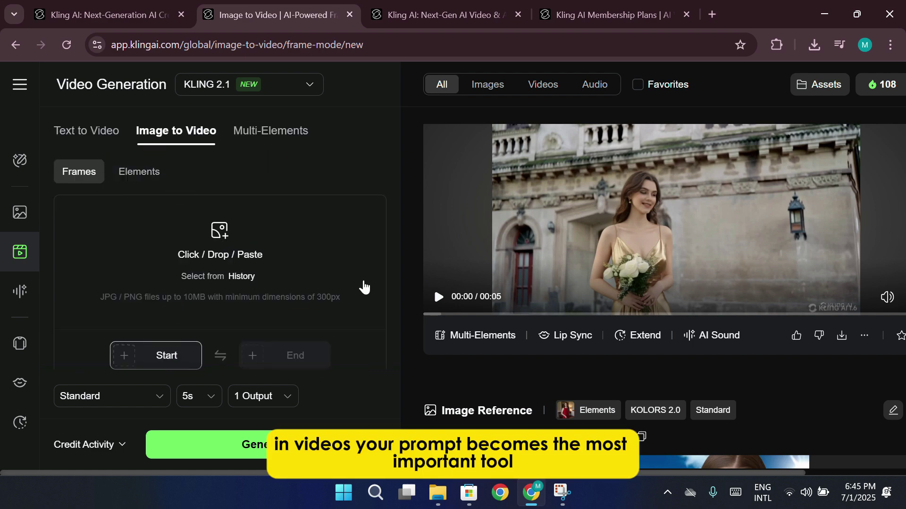
pyautogui.scroll(-3, 359, 281)
pyautogui.scroll(-3, 202, 285)
pyautogui.scroll(6, 222, 264)
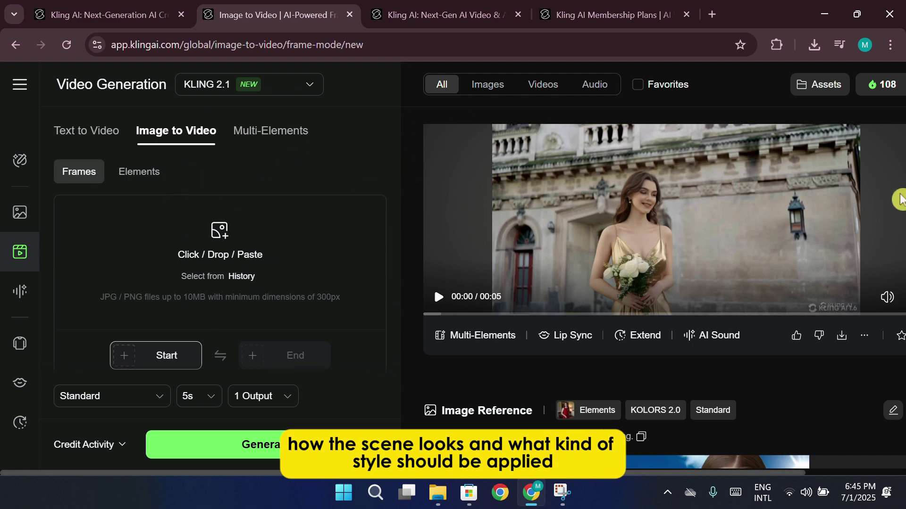
pyautogui.scroll(-5, 729, 312)
pyautogui.scroll(-10, 750, 278)
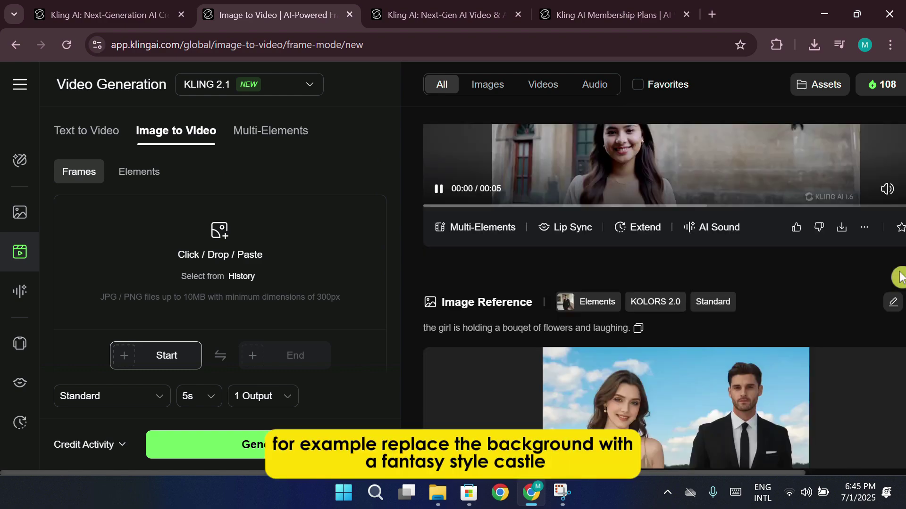
pyautogui.scroll(10, 609, 302)
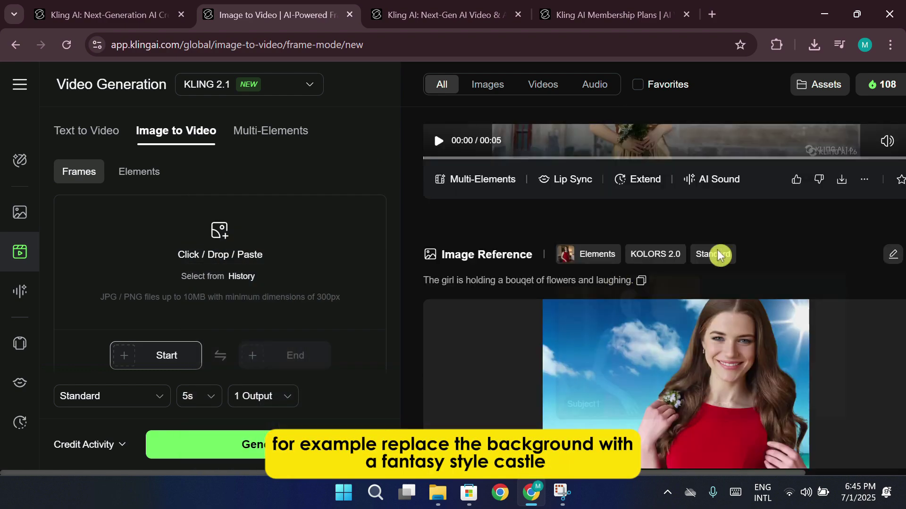
pyautogui.moveTo(590, 254)
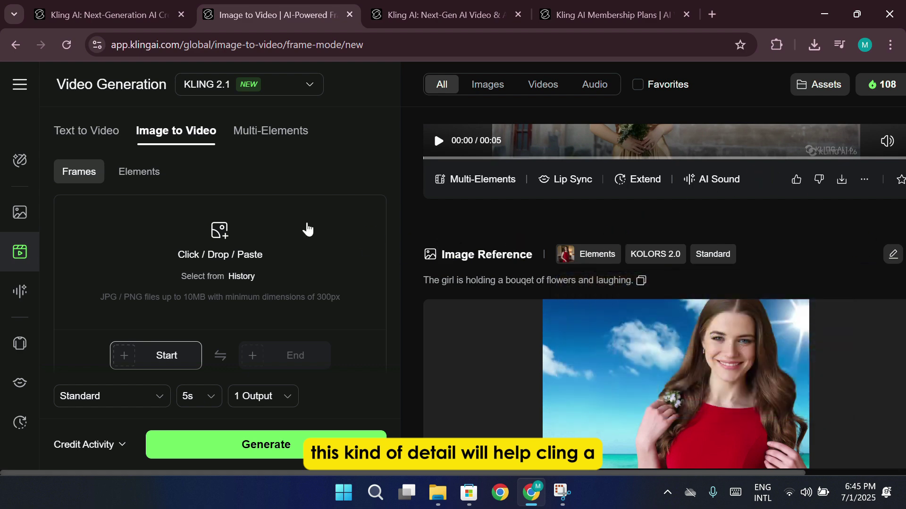
pyautogui.scroll(-10, 550, 354)
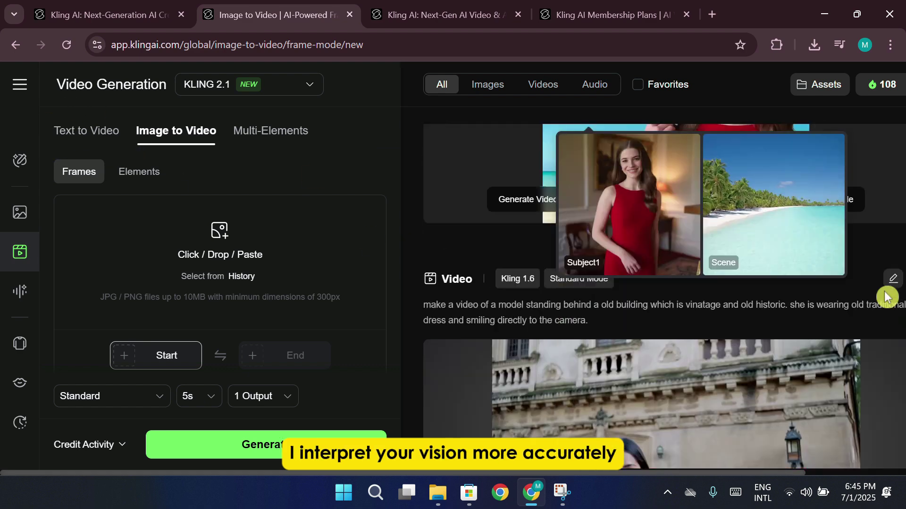
pyautogui.scroll(-3, 721, 333)
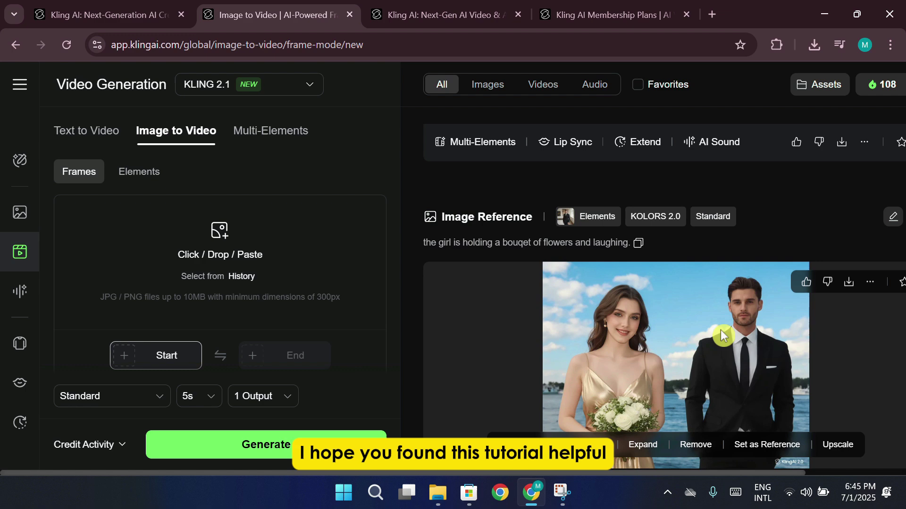
# Go back to the home page, browse the Creatives feed, and minimize the browser.
pyautogui.moveTo(20, 95)
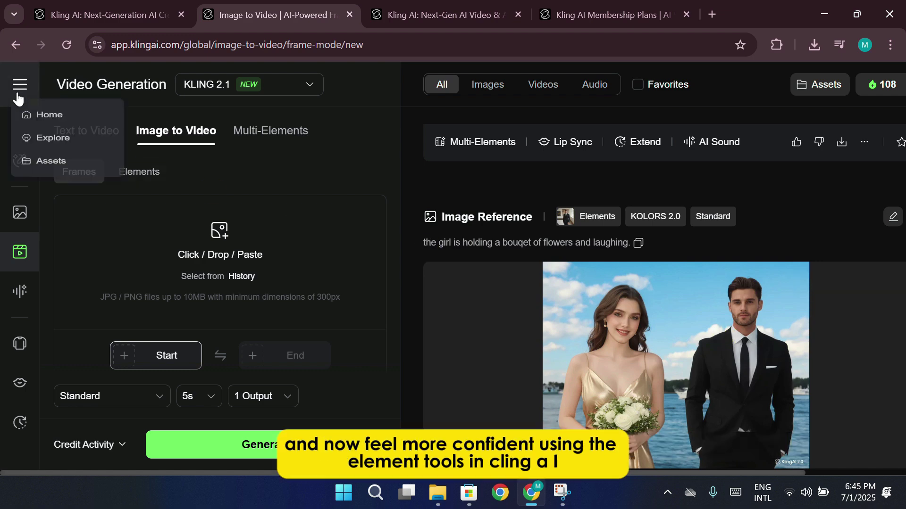
pyautogui.click(40, 113)
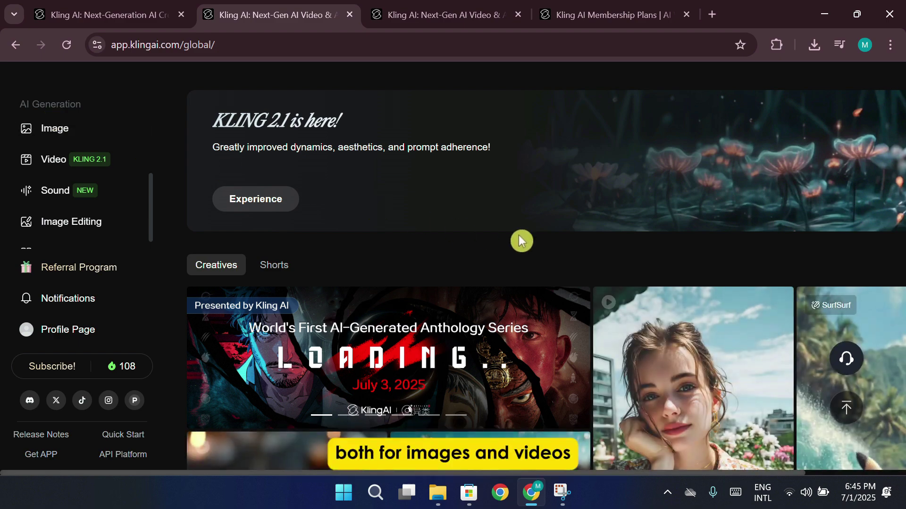
pyautogui.scroll(-1, 706, 233)
pyautogui.scroll(-5, 710, 233)
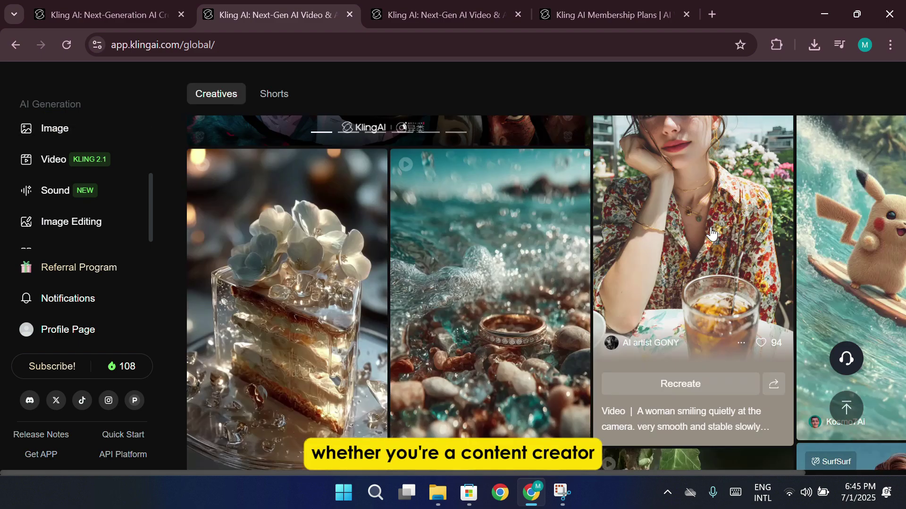
pyautogui.scroll(-4, 711, 233)
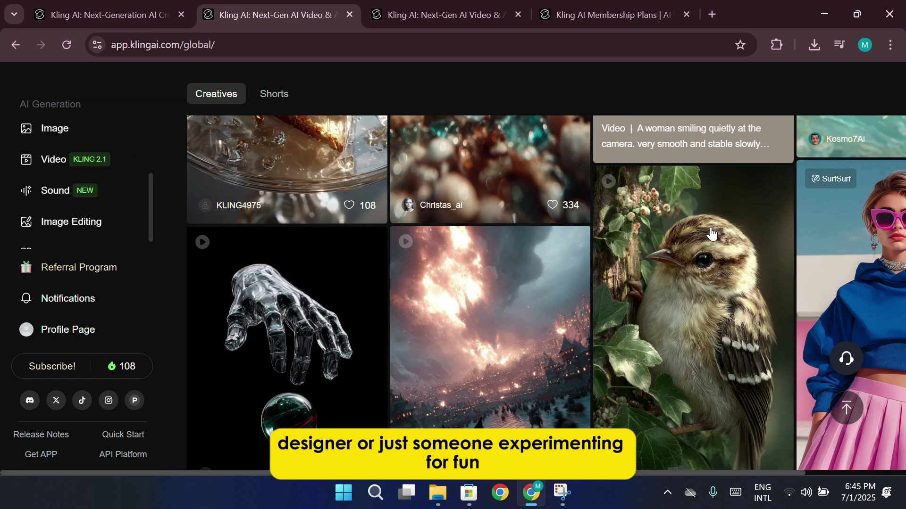
pyautogui.scroll(-6, 711, 233)
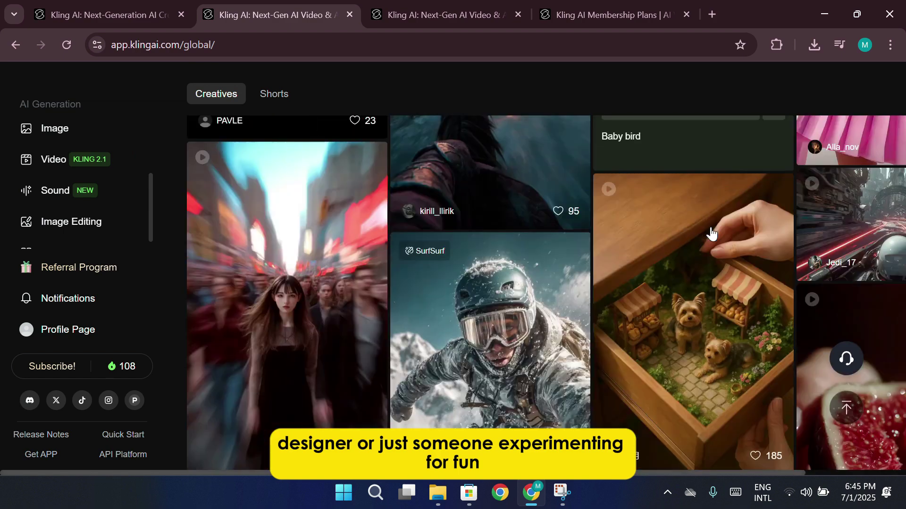
pyautogui.scroll(-5, 711, 233)
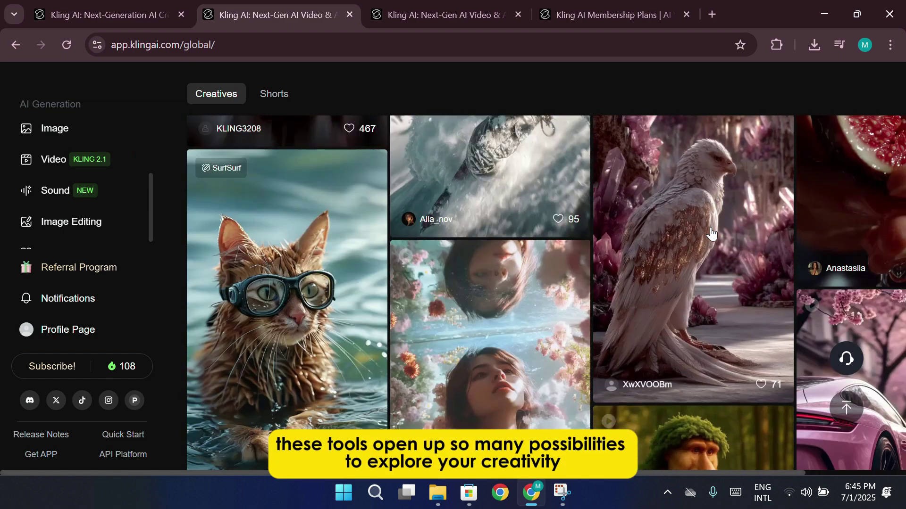
pyautogui.scroll(-8, 790, 178)
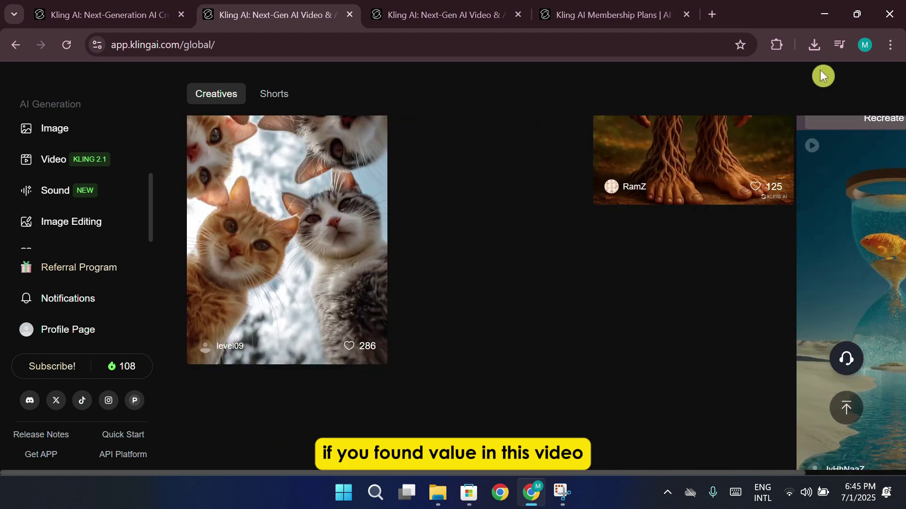
pyautogui.click(825, 14)
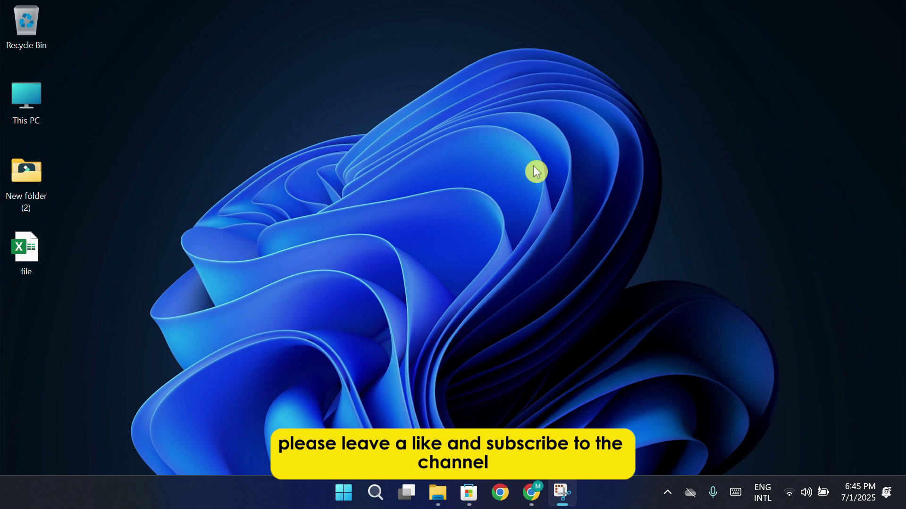